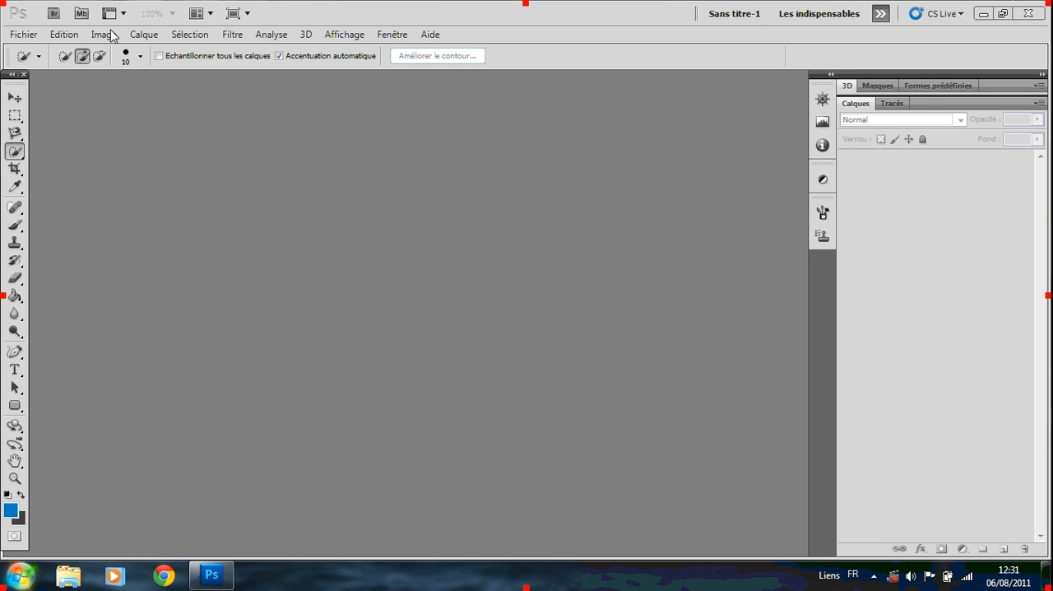
# Open the White Paper image from the screens folder and enlarge its view to 50%.
pyautogui.click(23, 34)
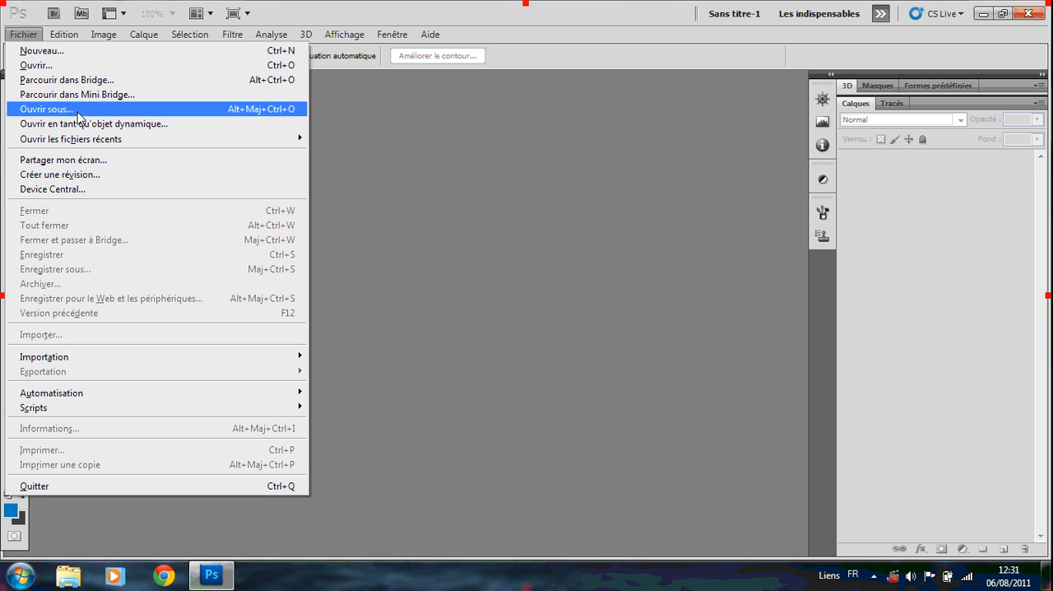
pyautogui.click(46, 65)
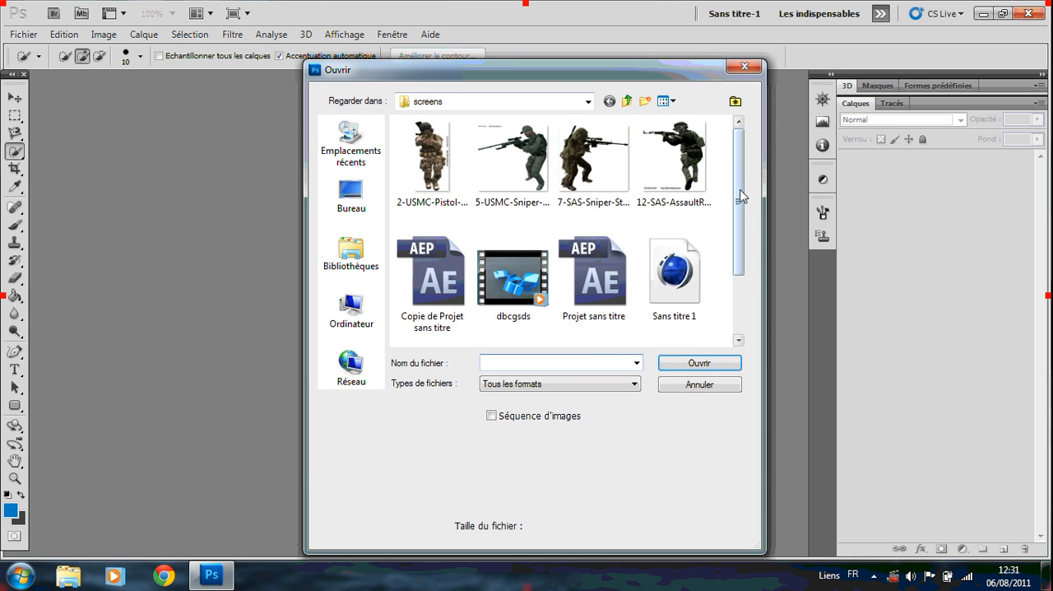
pyautogui.scroll(-2, 764, 278)
pyautogui.doubleClick(674, 297)
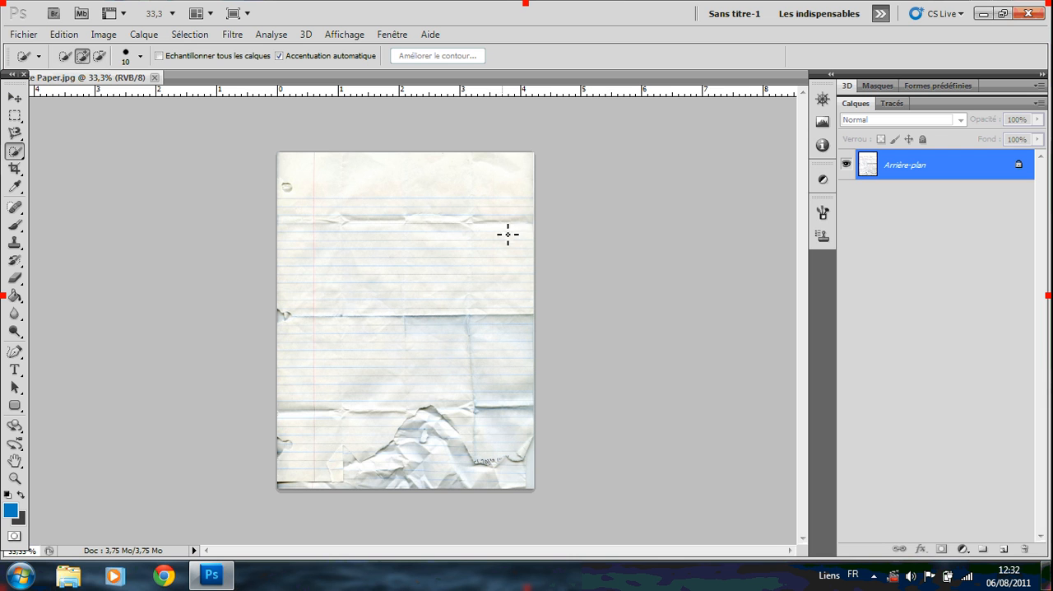
pyautogui.hotkey('ctrl', '+')
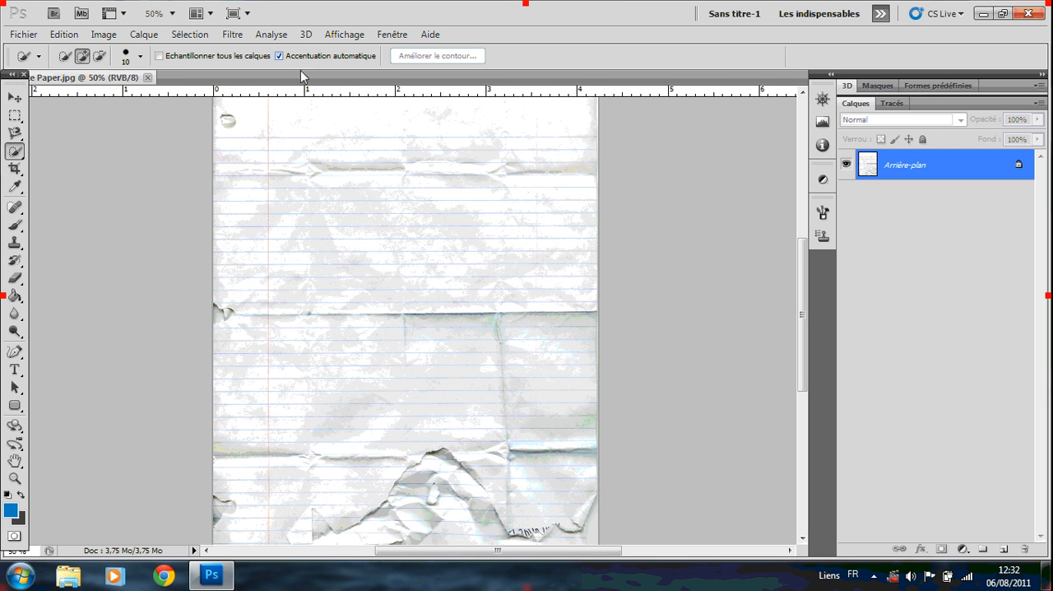
# Open the Tape PSD file from the screens folder.
pyautogui.click(23, 35)
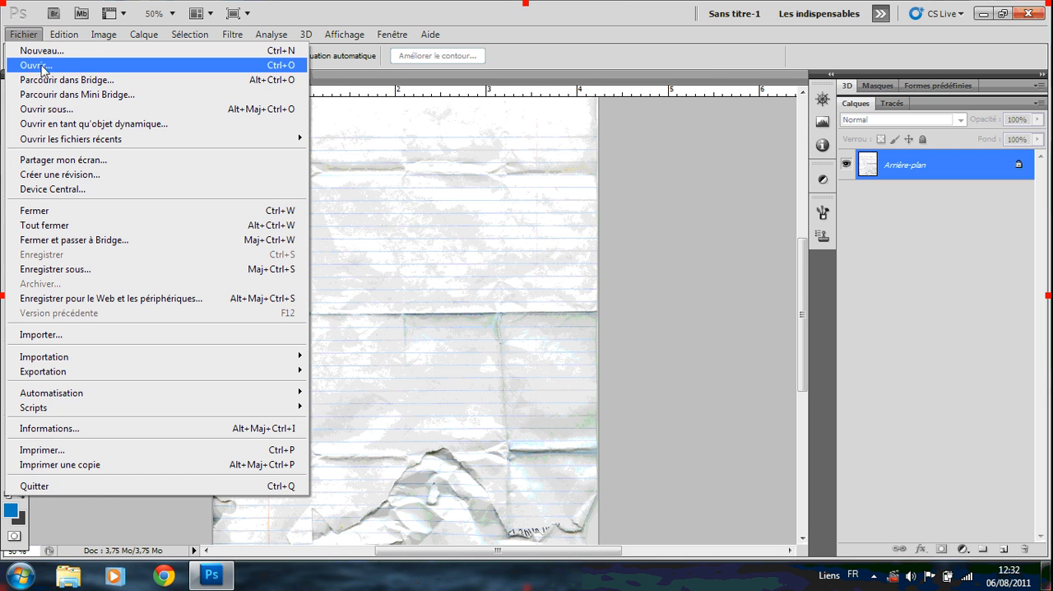
pyautogui.click(41, 67)
pyautogui.scroll(-2, 544, 303)
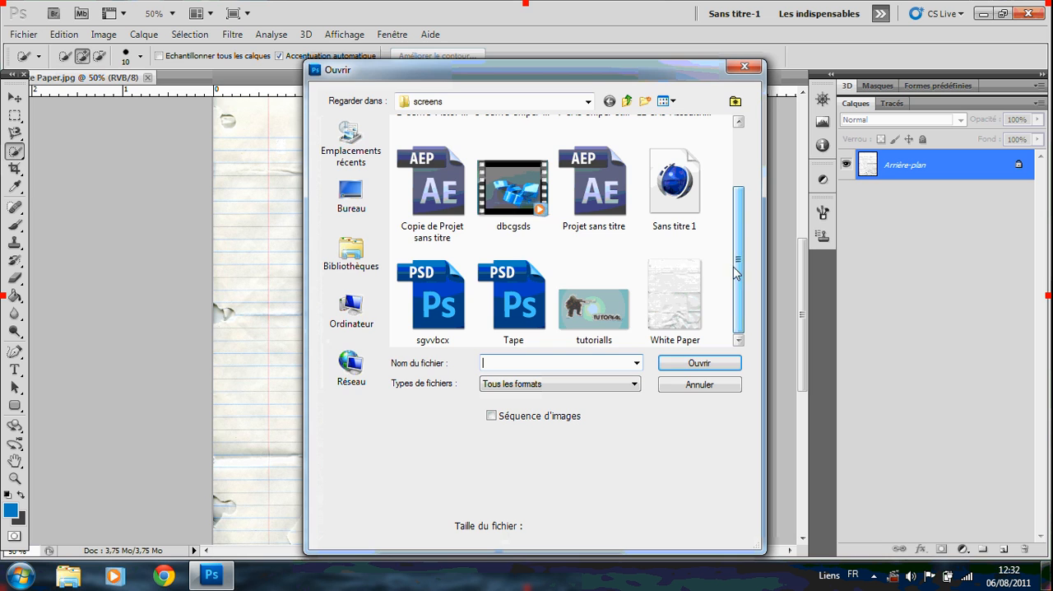
pyautogui.doubleClick(542, 302)
# Create a new 1280 x 720 pixel RGB document at 600 pixels/inch with a white background.
pyautogui.click(23, 34)
pyautogui.click(41, 51)
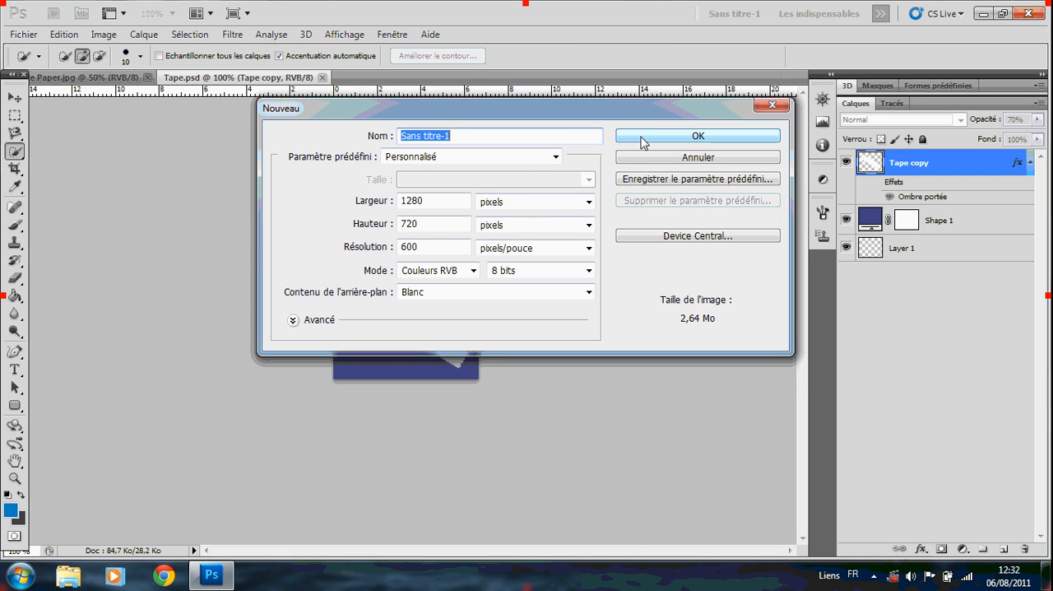
pyautogui.click(642, 140)
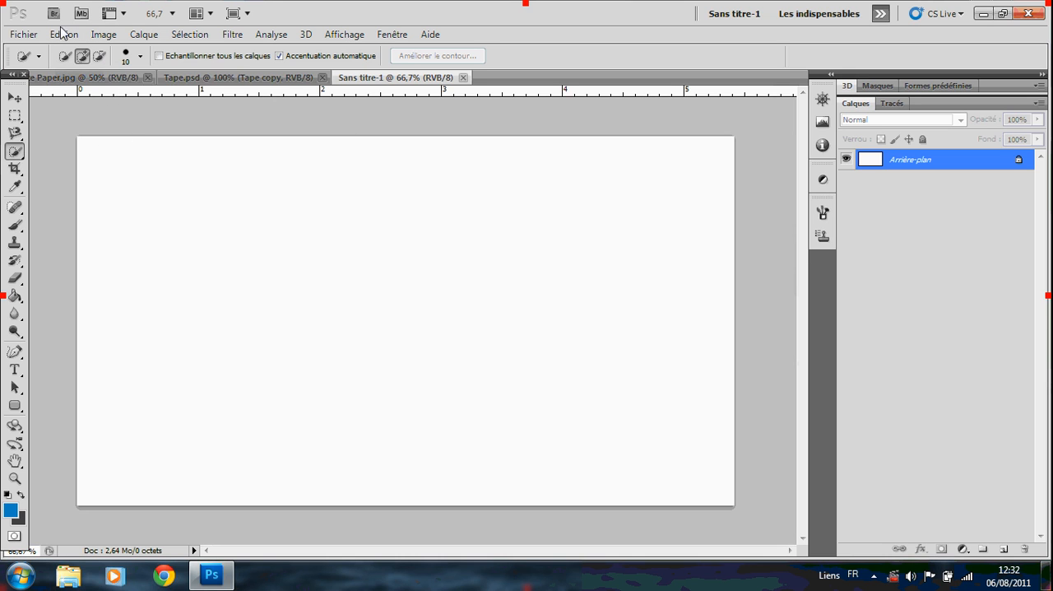
# Add the text "kraft" in black Harry P at 60 pt on the White Paper image and shift it slightly right.
pyautogui.click(99, 77)
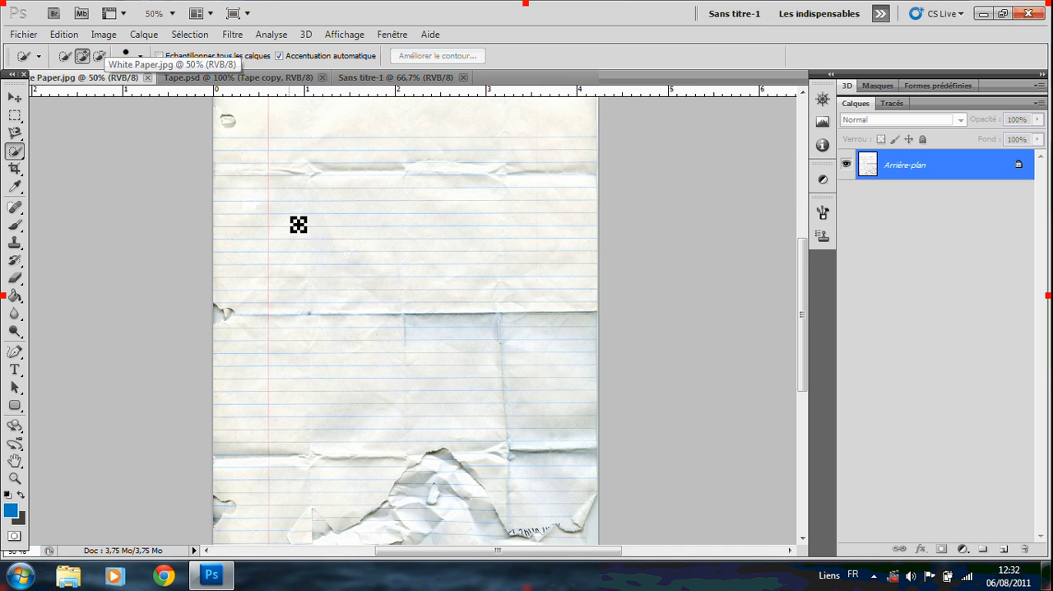
pyautogui.click(15, 369)
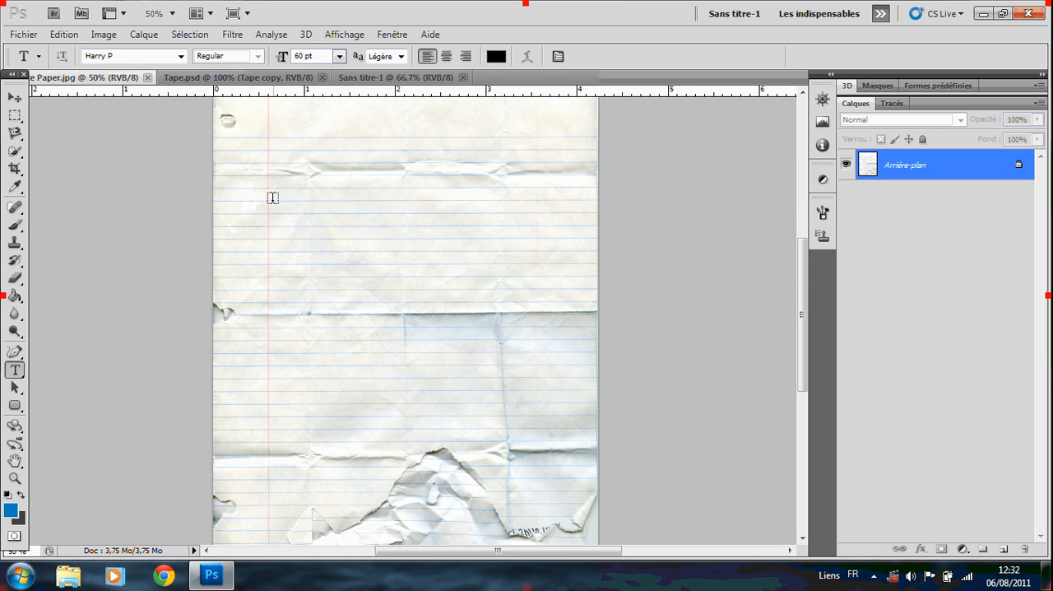
pyautogui.moveTo(230, 156); pyautogui.dragTo(588, 341)
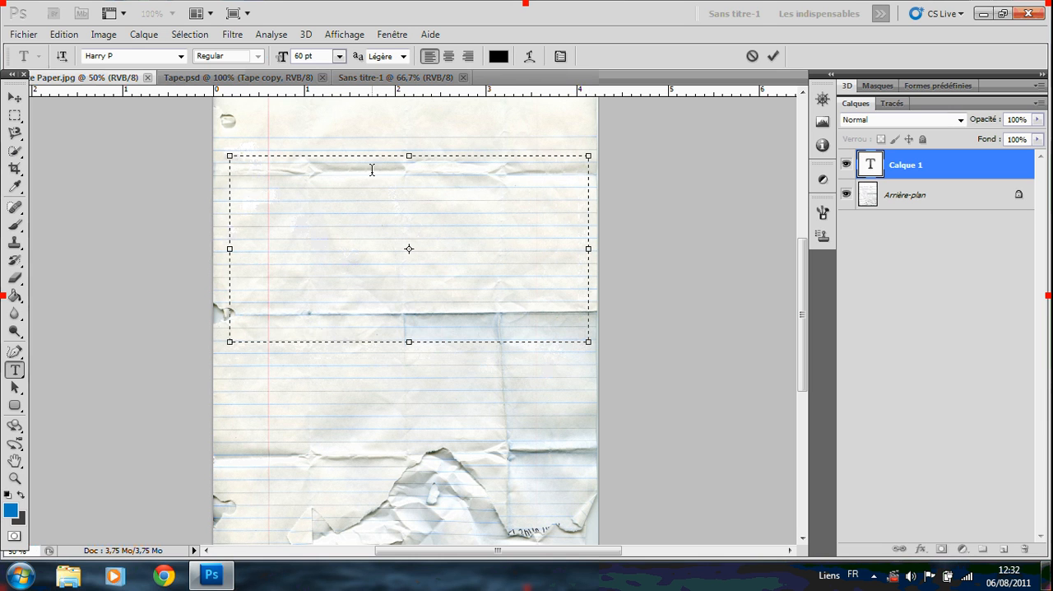
pyautogui.write('kraft')
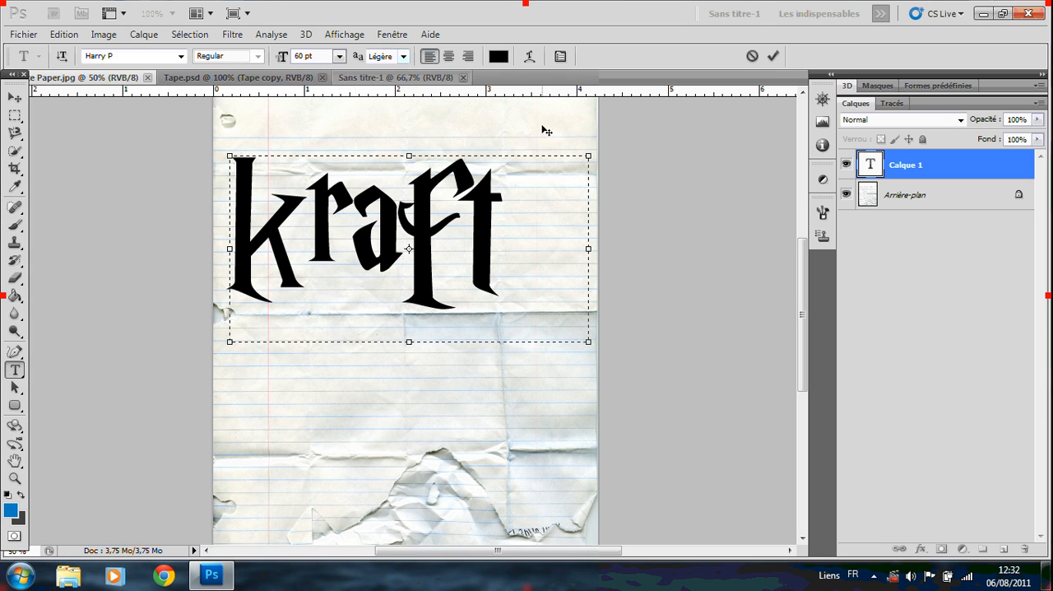
pyautogui.click(15, 97)
pyautogui.moveTo(323, 196); pyautogui.dragTo(370, 194)
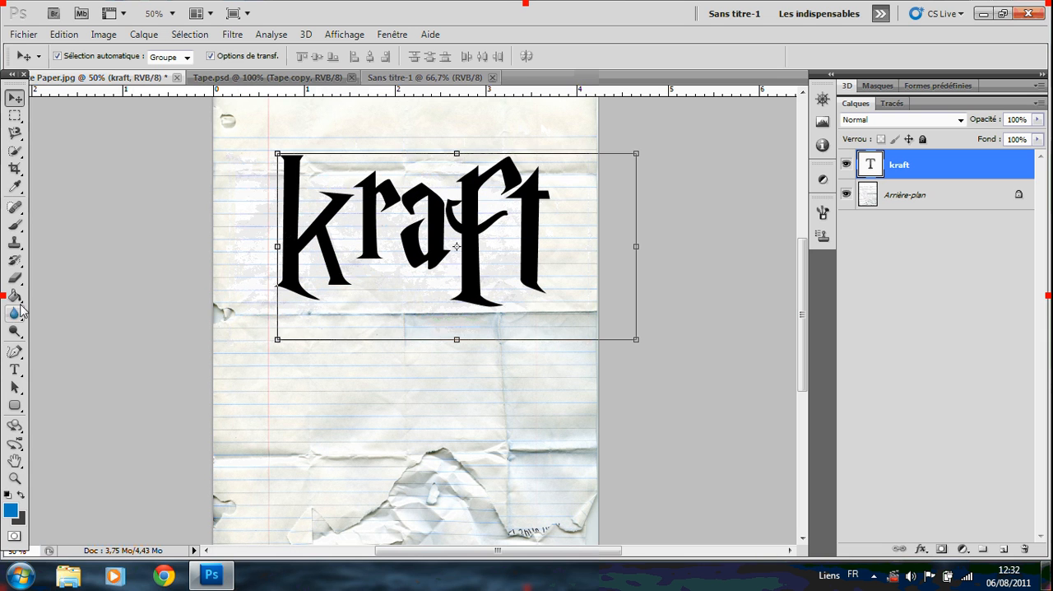
pyautogui.click(15, 370)
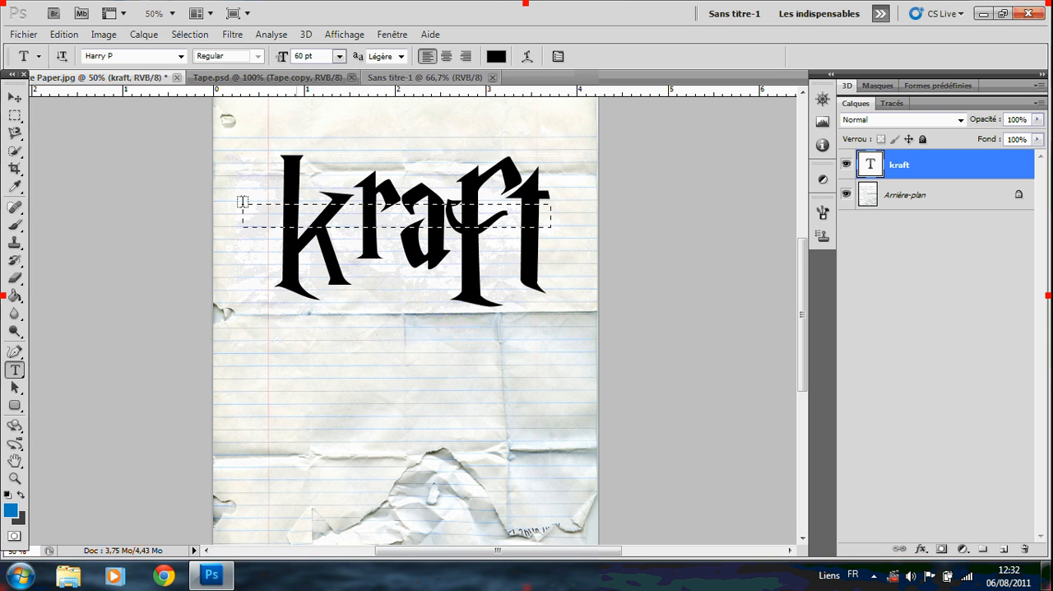
pyautogui.click(559, 236)
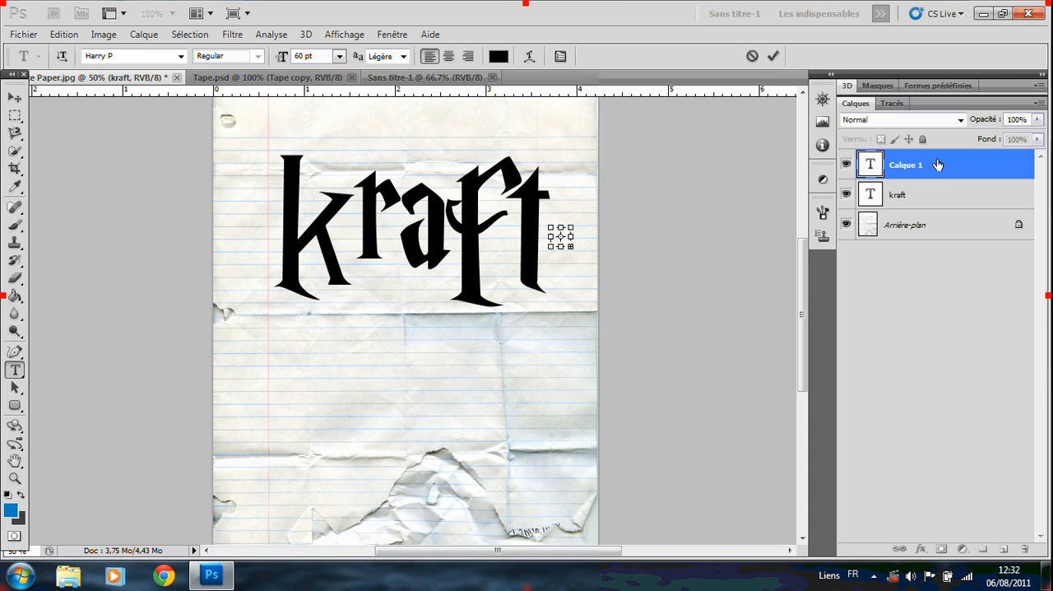
pyautogui.click(750, 56)
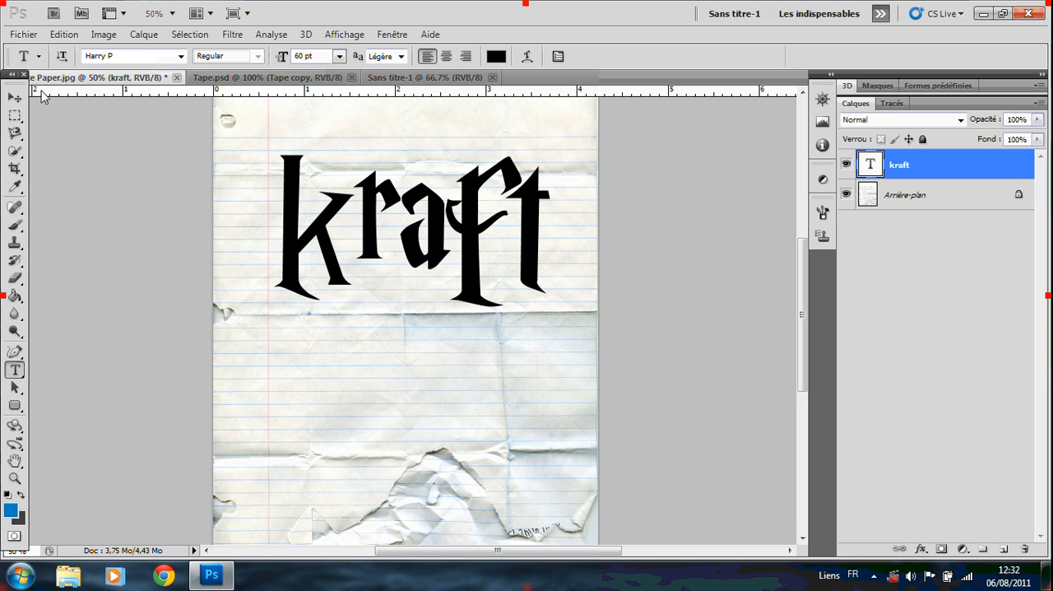
# Select all five letters of the word kraft with the Magic Wand tool at tolerance 32.
pyautogui.click(15, 151)
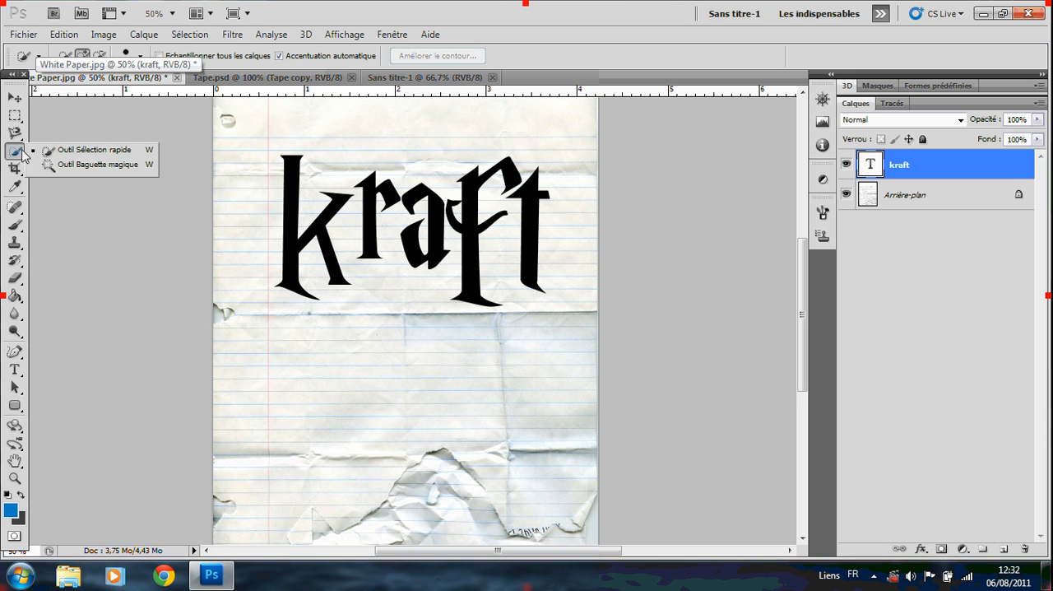
pyautogui.click(51, 165)
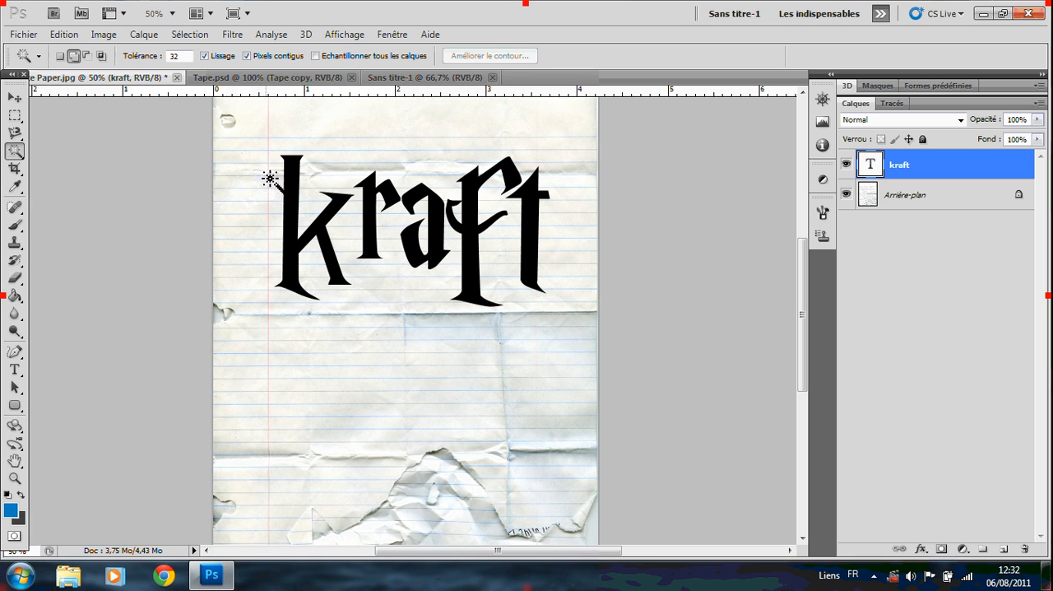
pyautogui.click(293, 186)
pyautogui.click(371, 200)
pyautogui.click(428, 206)
pyautogui.click(472, 234)
pyautogui.click(548, 194)
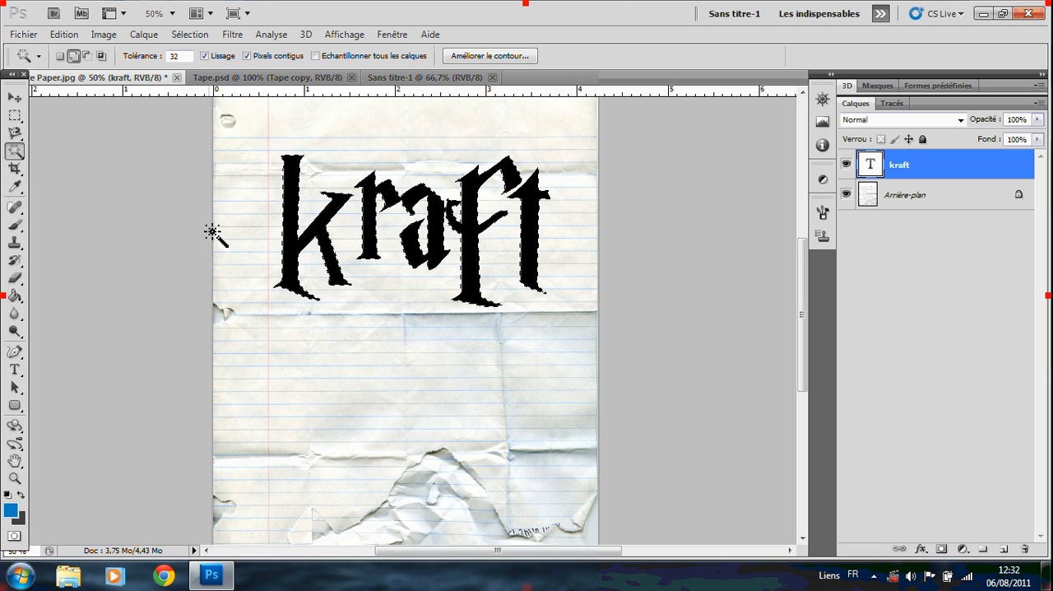
# Expand the selection around the letters by 15 pixels.
pyautogui.click(189, 34)
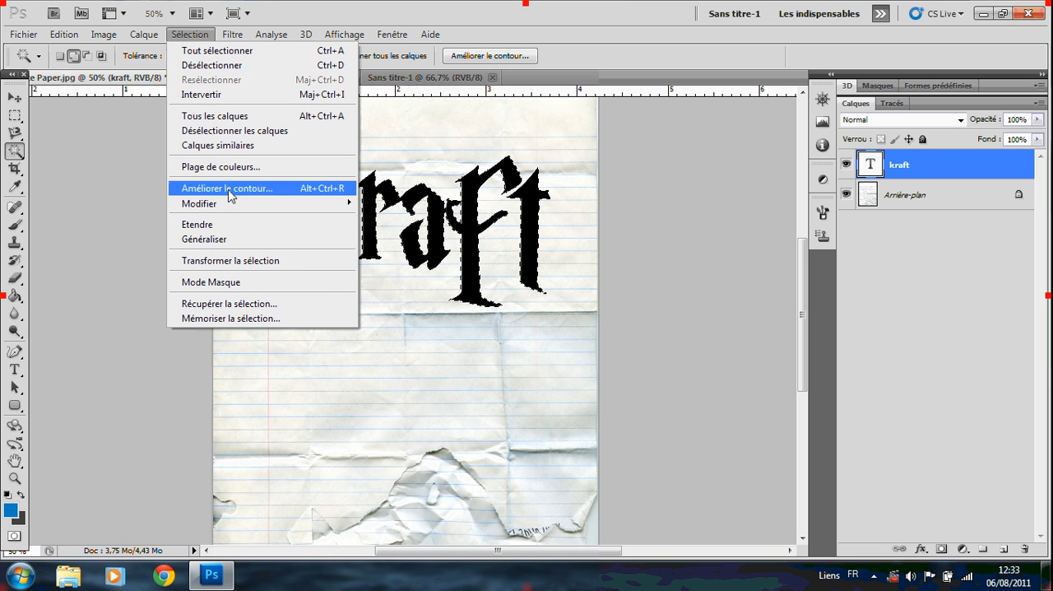
pyautogui.moveTo(230, 206)
pyautogui.click(396, 234)
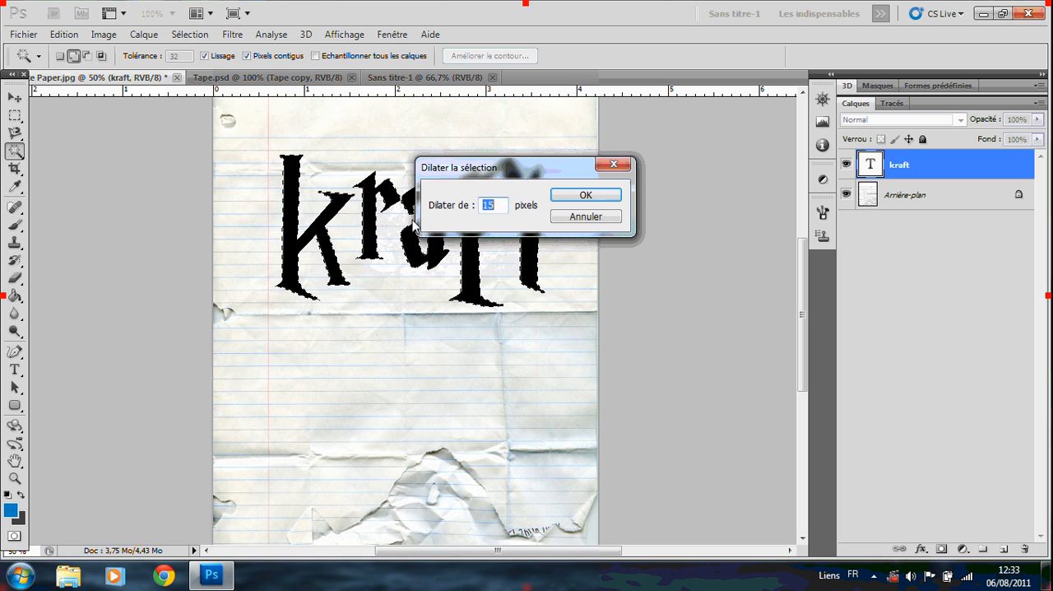
pyautogui.click(585, 194)
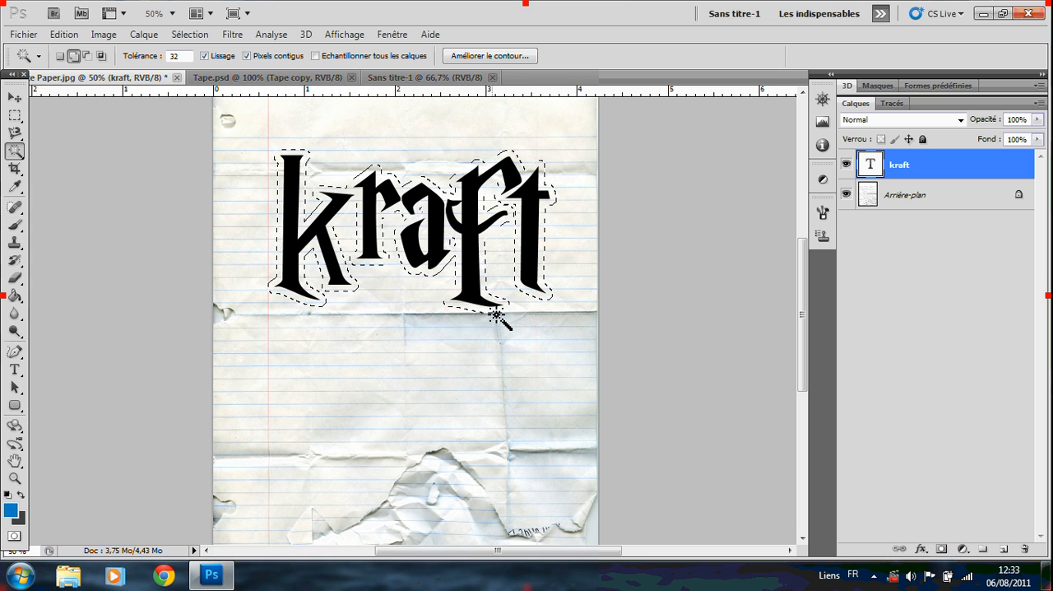
# Switch to the Quick Selection tool and merge the kraft text layer with the paper background layer.
pyautogui.moveTo(14, 153); pyautogui.dragTo(57, 155)
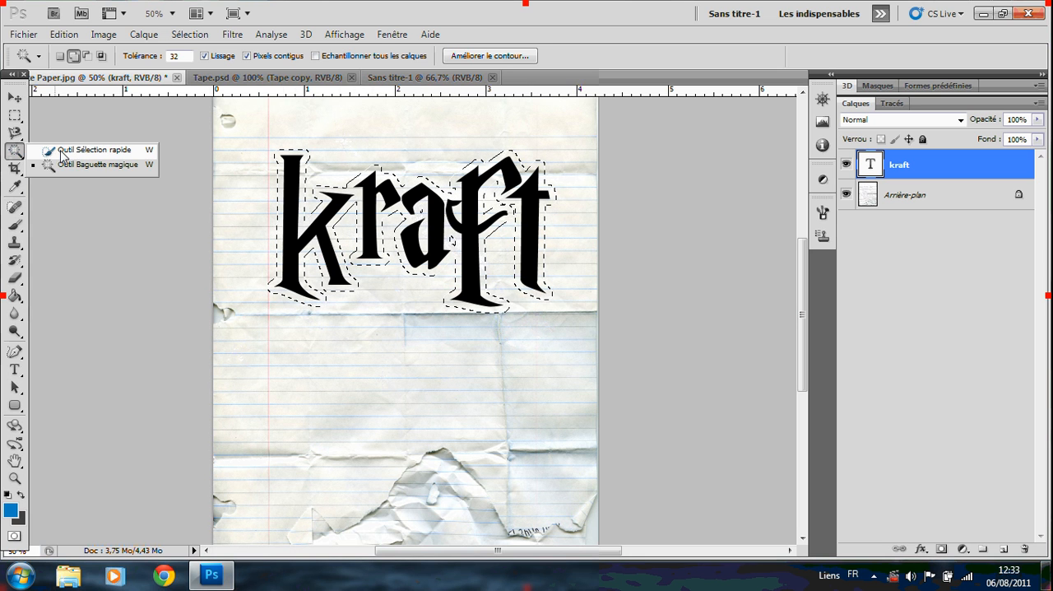
pyautogui.click(60, 154)
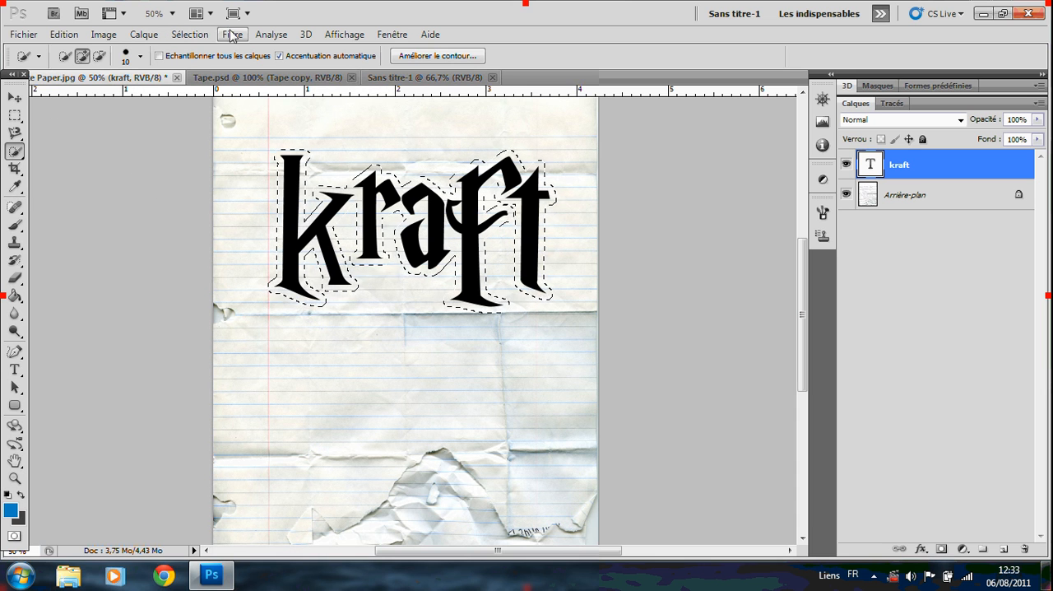
pyautogui.keyDown('shift'); pyautogui.click(908, 195); pyautogui.keyUp('shift')
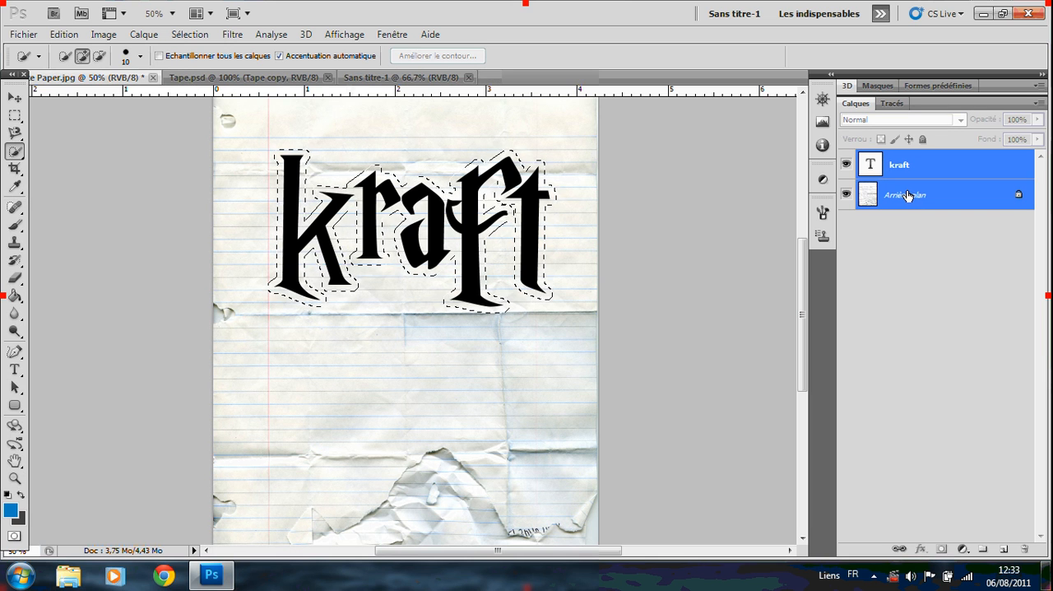
pyautogui.hotkey('ctrl', 'e')
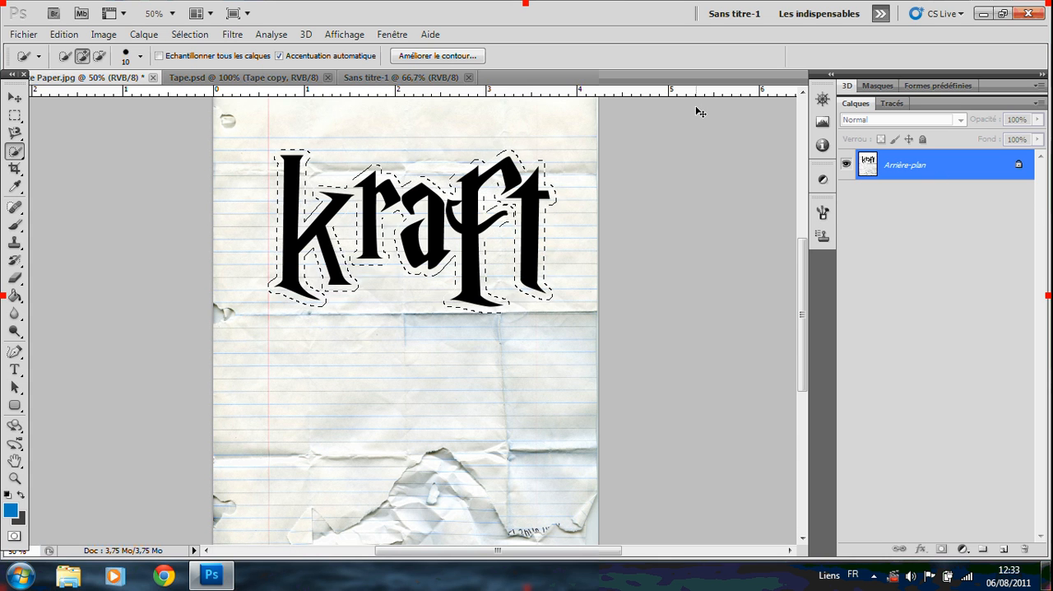
# Cut the selected paper lettering and paste it into the blank document Sans titre-1.
pyautogui.hotkey('ctrl', 'x')
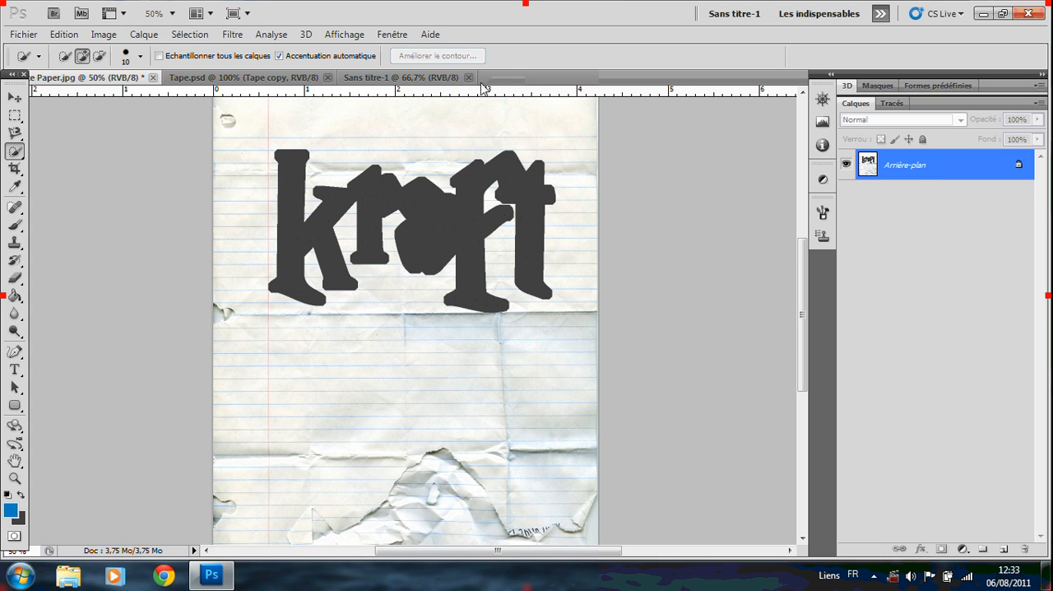
pyautogui.click(400, 78)
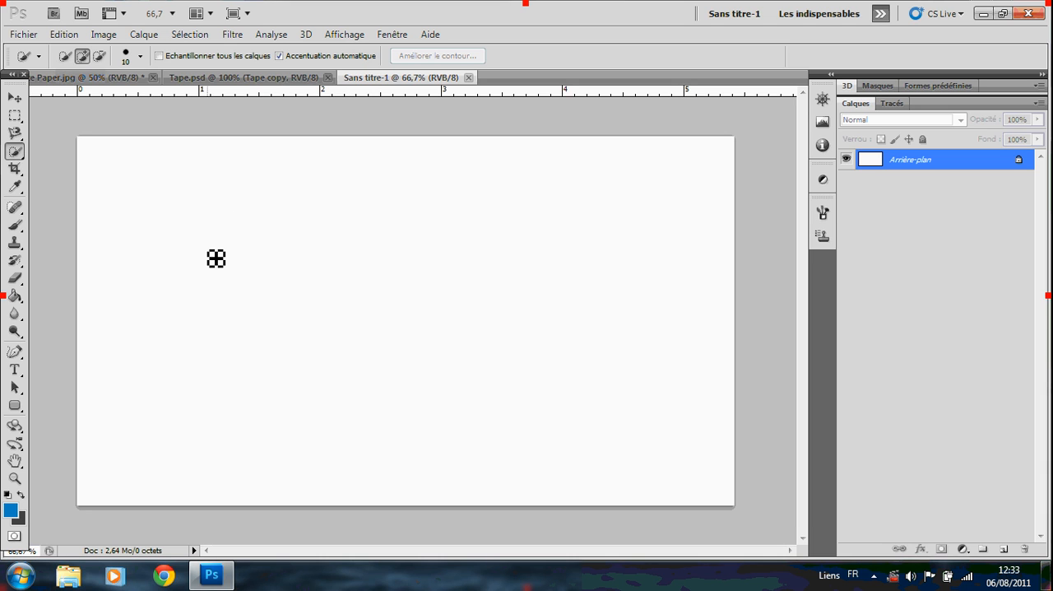
pyautogui.click(24, 35)
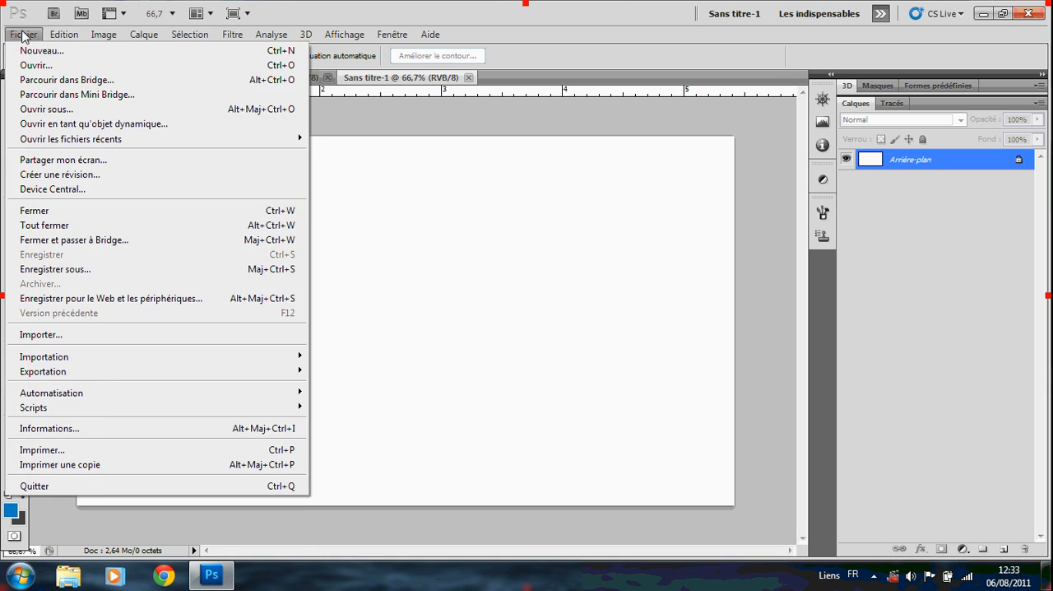
pyautogui.click(334, 14)
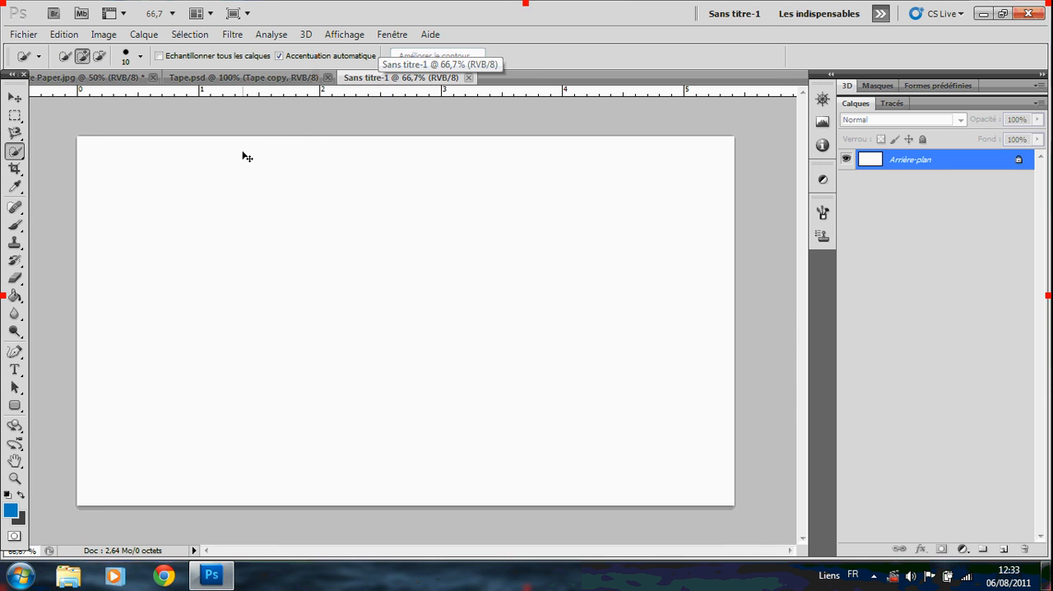
pyautogui.hotkey('ctrl', 'v')
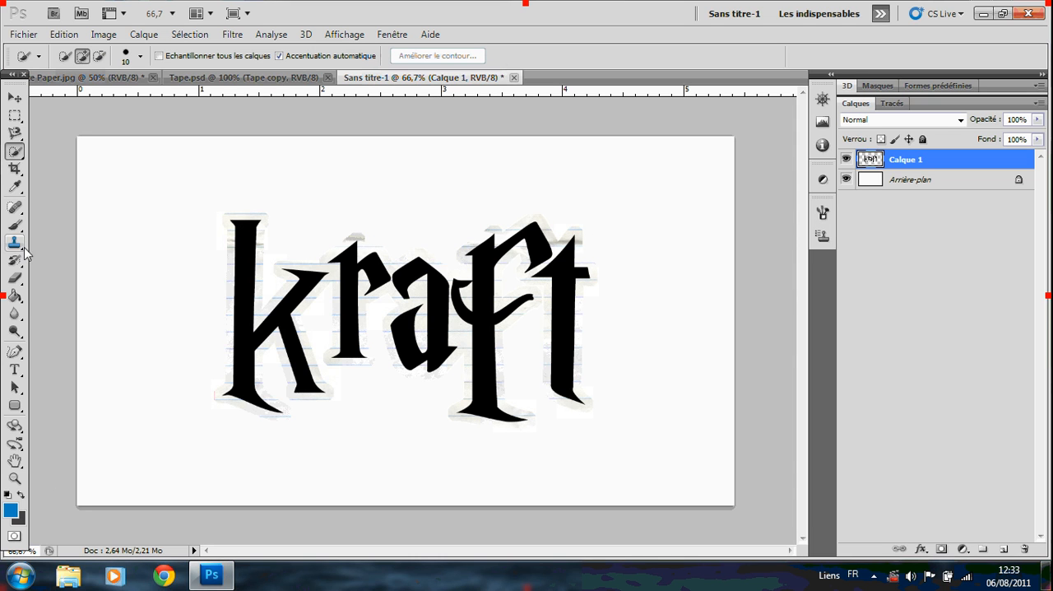
# Fill the white background layer with the blue foreground colour using the Paint Bucket.
pyautogui.click(932, 182)
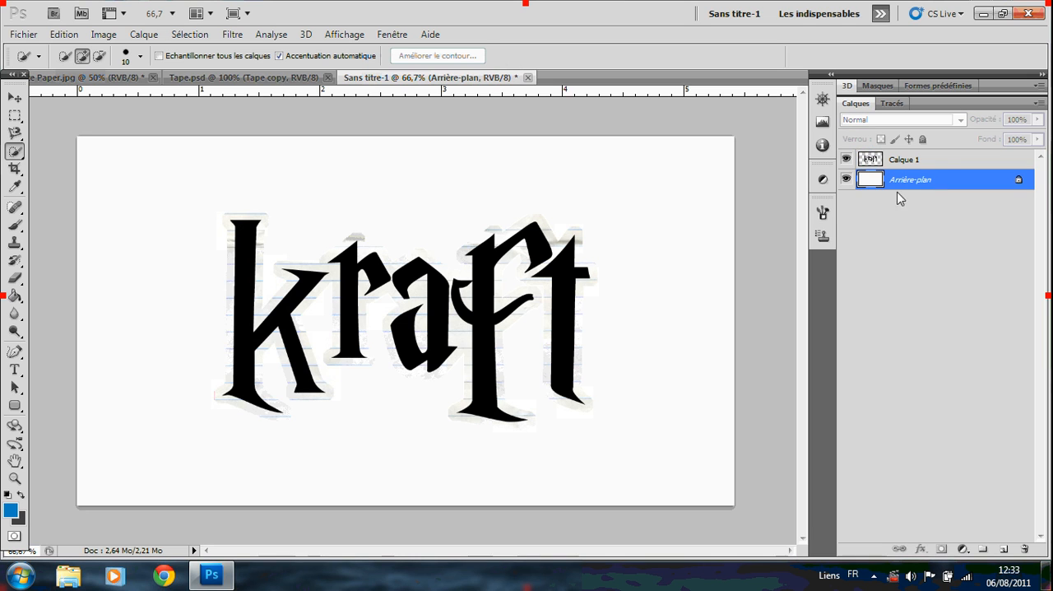
pyautogui.click(14, 296)
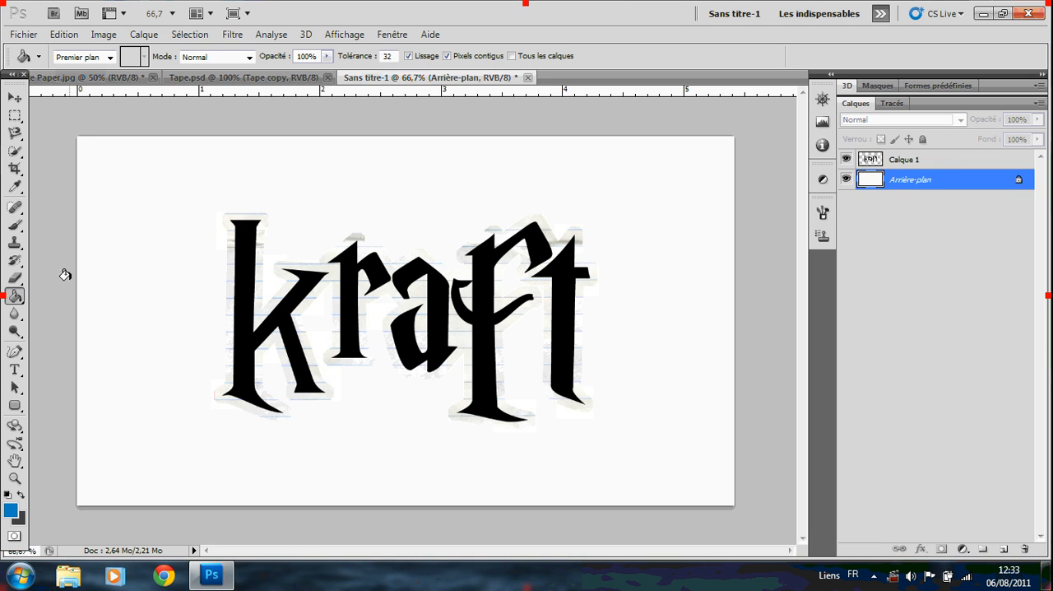
pyautogui.click(112, 250)
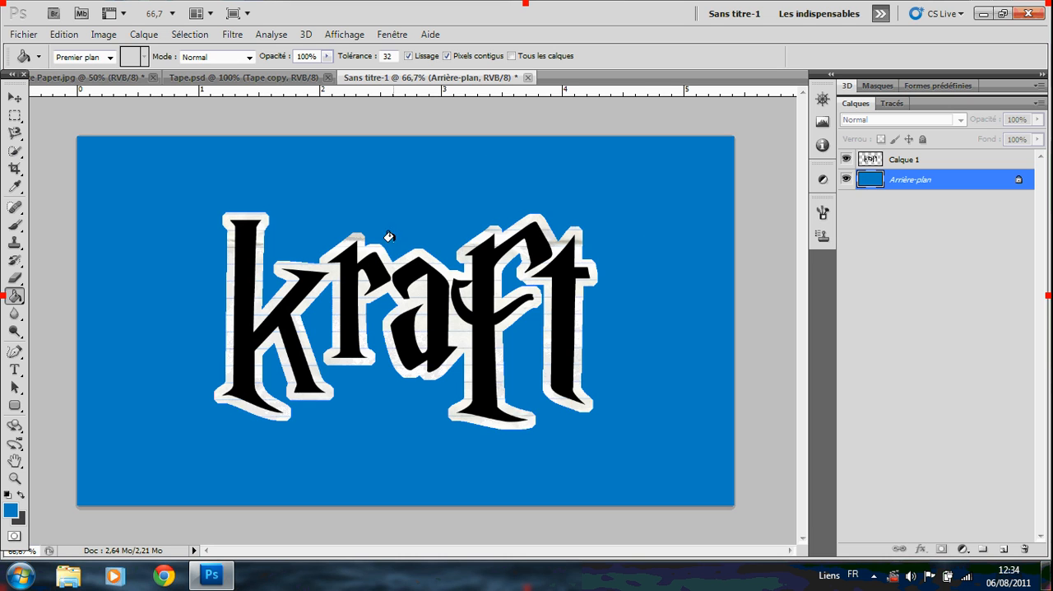
# Scale the kraft lettering layer down to about 67% height, narrow its width, and move it to the upper-left area of the canvas.
pyautogui.click(14, 97)
pyautogui.click(919, 158)
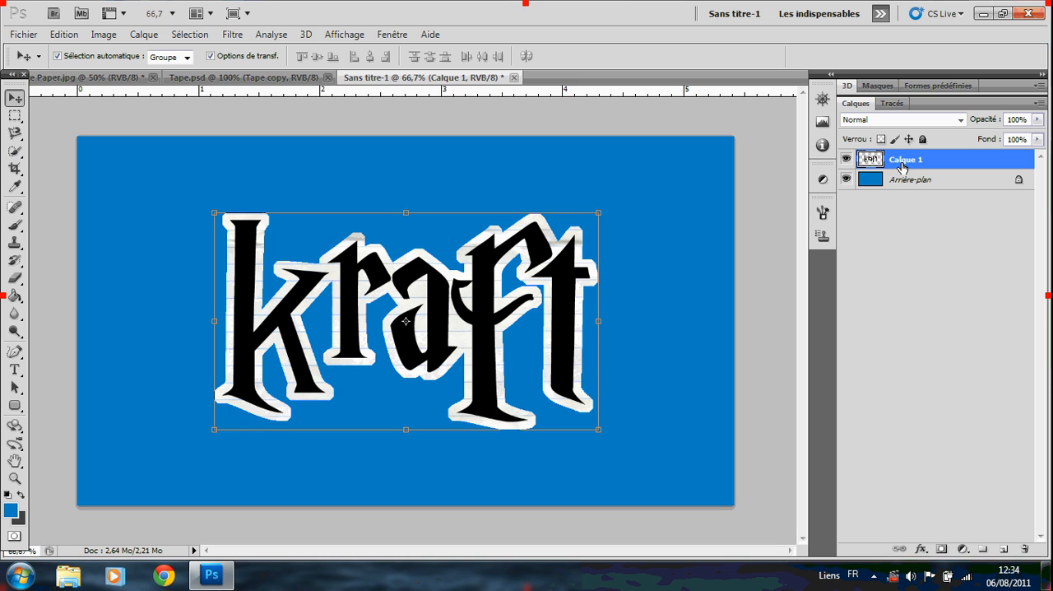
pyautogui.moveTo(404, 213); pyautogui.dragTo(395, 292)
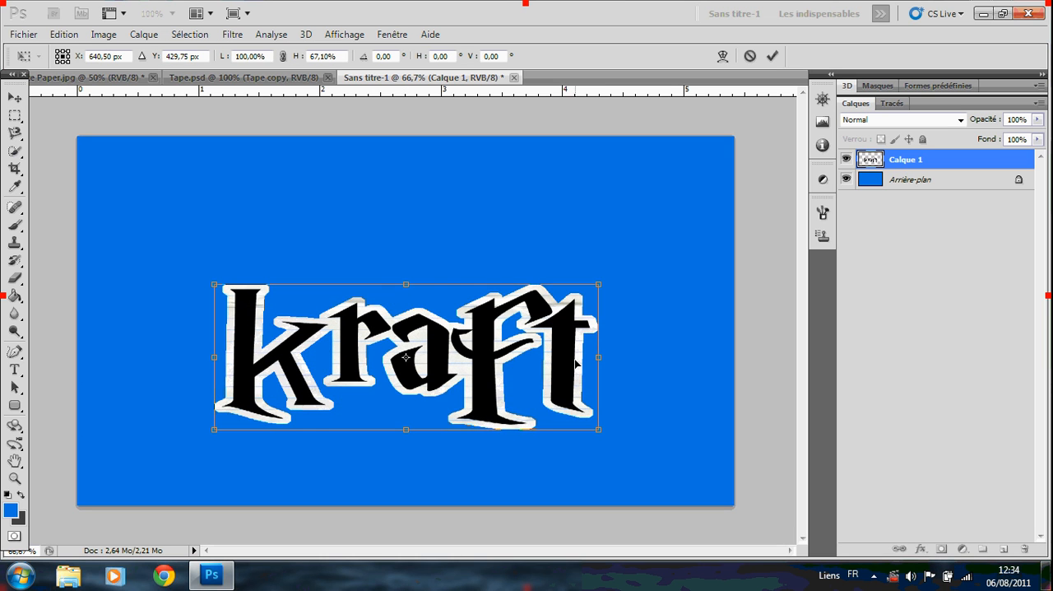
pyautogui.moveTo(599, 358); pyautogui.dragTo(508, 358)
pyautogui.moveTo(383, 334); pyautogui.dragTo(277, 228)
pyautogui.click(771, 56)
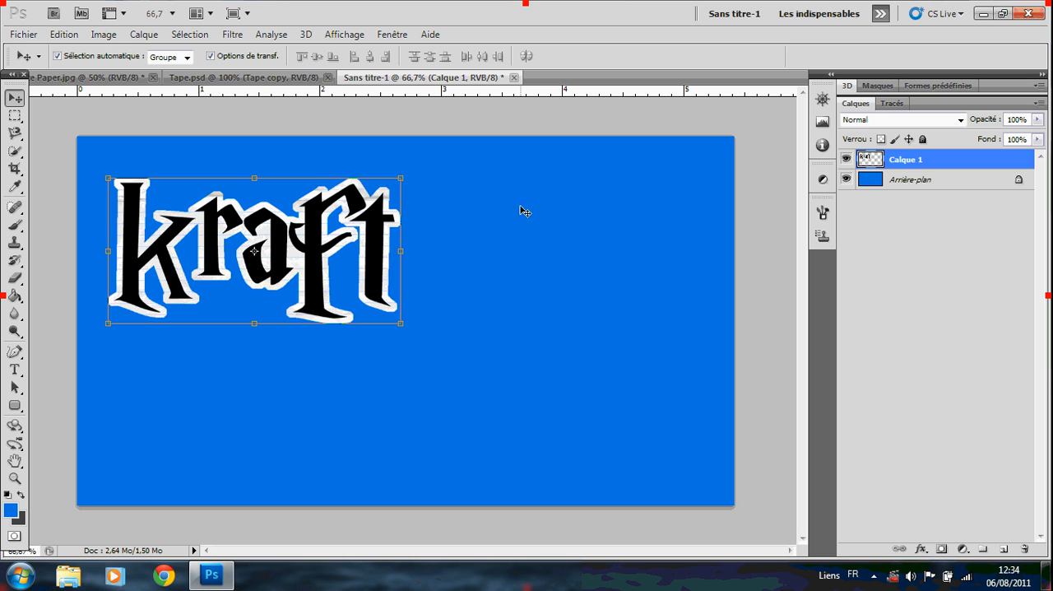
# Return to the White Paper document and import the 7-SAS-Sniper-Standing-Render image into it.
pyautogui.click(200, 78)
pyautogui.click(113, 79)
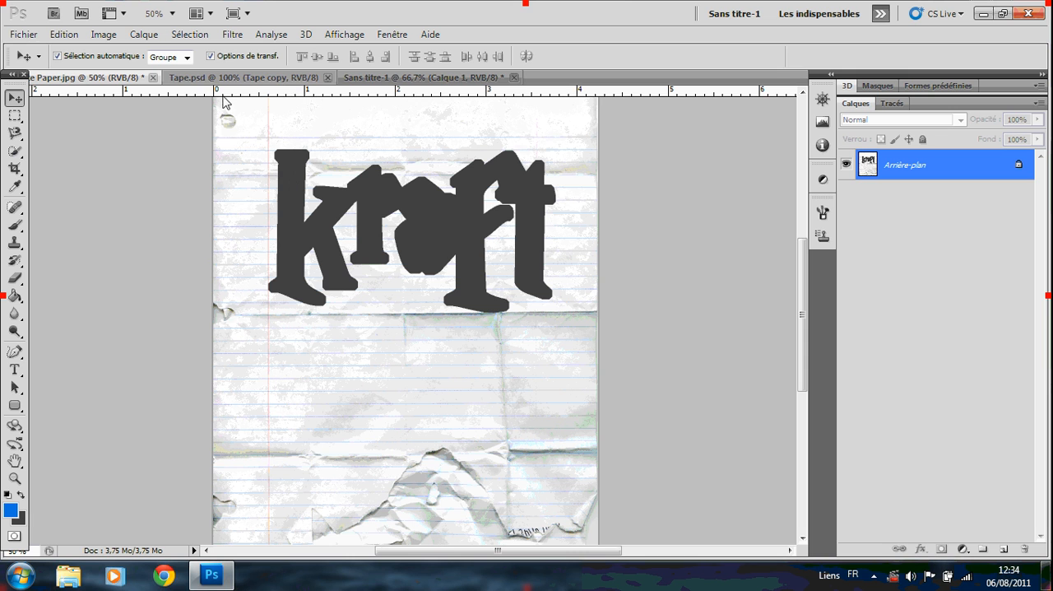
pyautogui.click(24, 34)
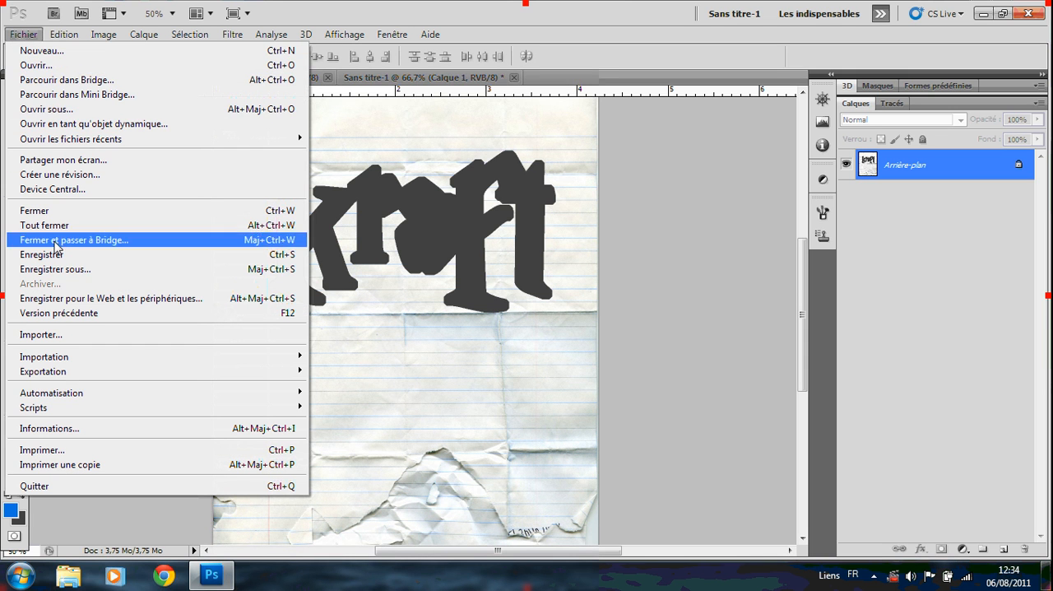
pyautogui.click(41, 334)
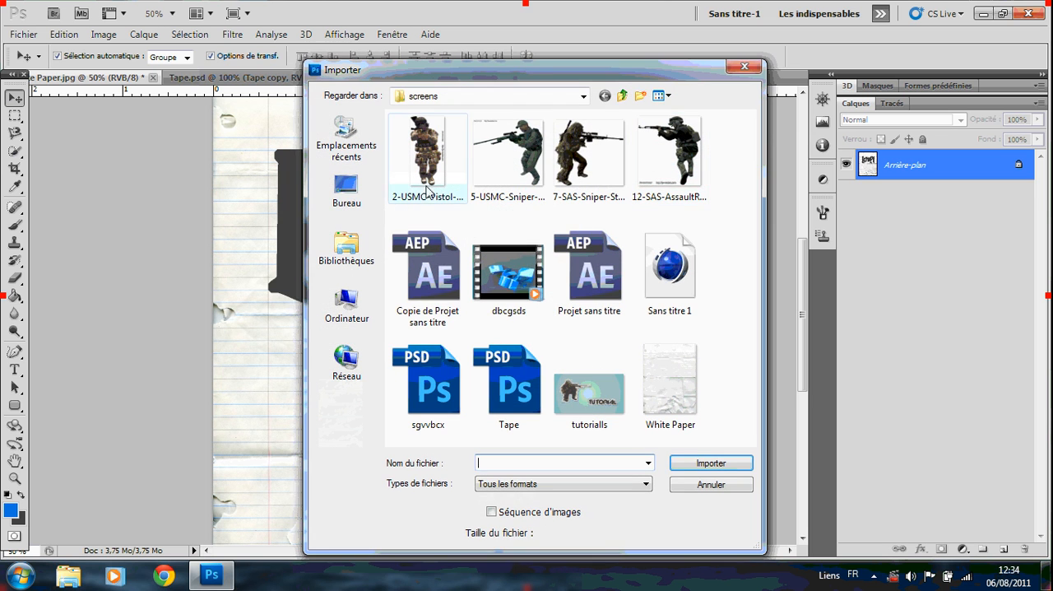
pyautogui.doubleClick(590, 148)
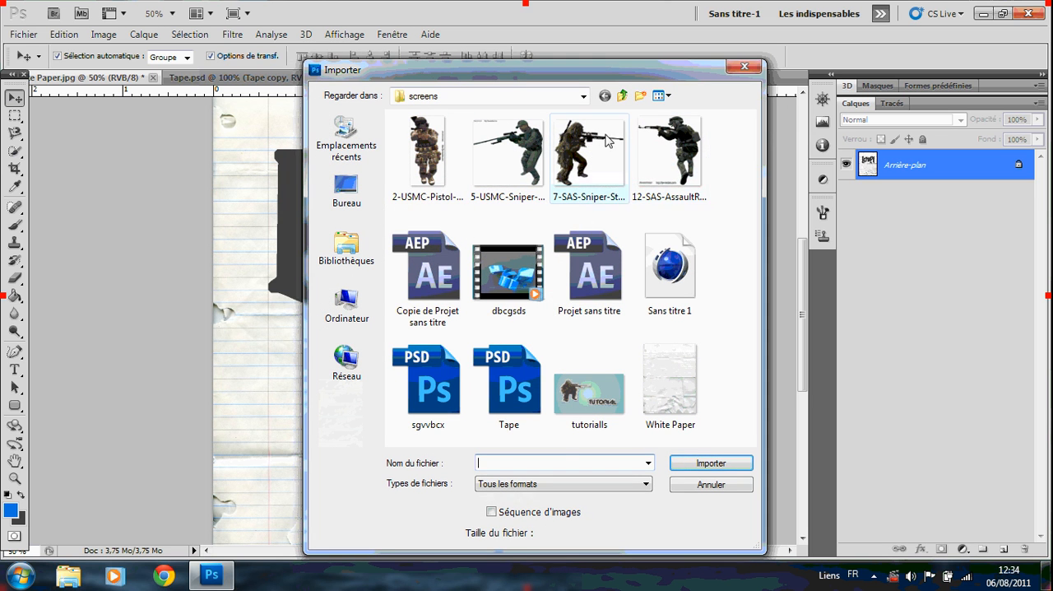
# Scale the imported sniper to about 9.26% width and 7.74% height, on the paper below the lettering cut-out.
pyautogui.moveTo(406, 138); pyautogui.dragTo(406, 313)
pyautogui.moveTo(597, 406); pyautogui.dragTo(461, 406)
pyautogui.moveTo(284, 351); pyautogui.dragTo(356, 352)
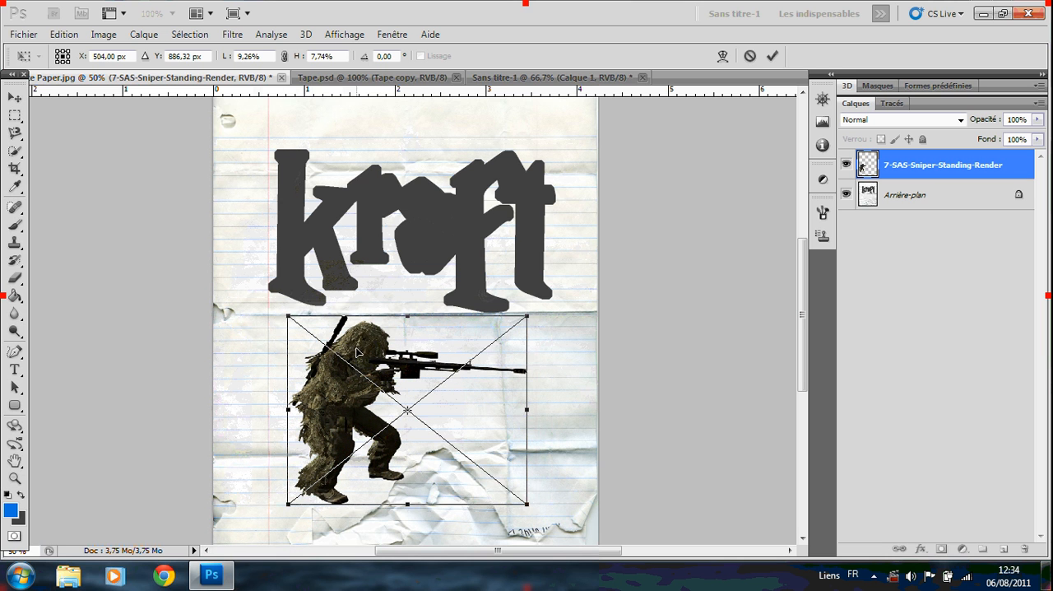
pyautogui.click(770, 55)
# Enlarge the sniper layer to about 105% width and 107% height.
pyautogui.scroll(-5, 337, 179)
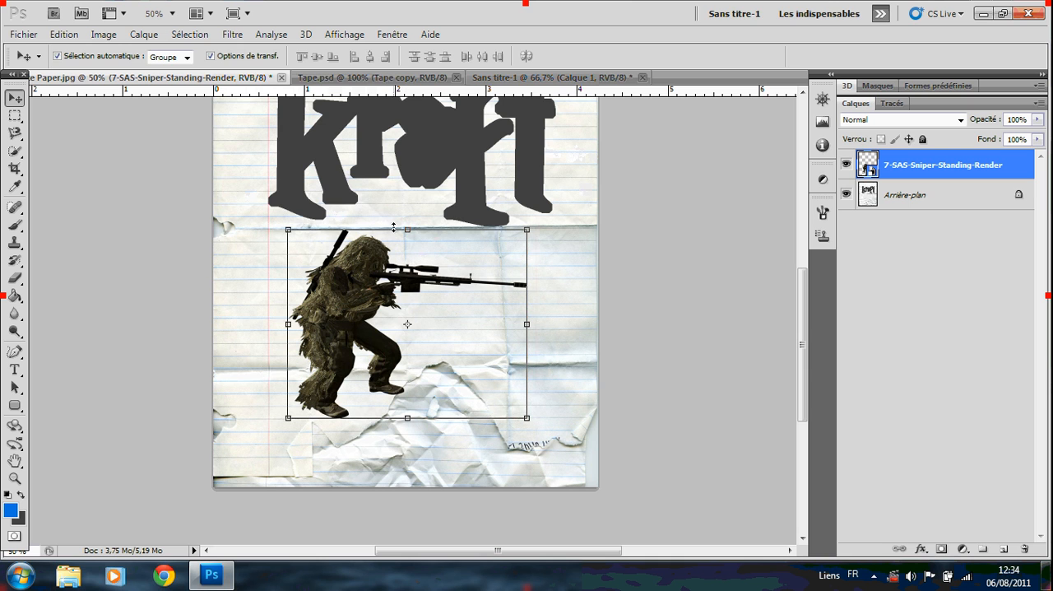
pyautogui.moveTo(409, 233); pyautogui.dragTo(410, 215)
pyautogui.moveTo(528, 323); pyautogui.dragTo(544, 323)
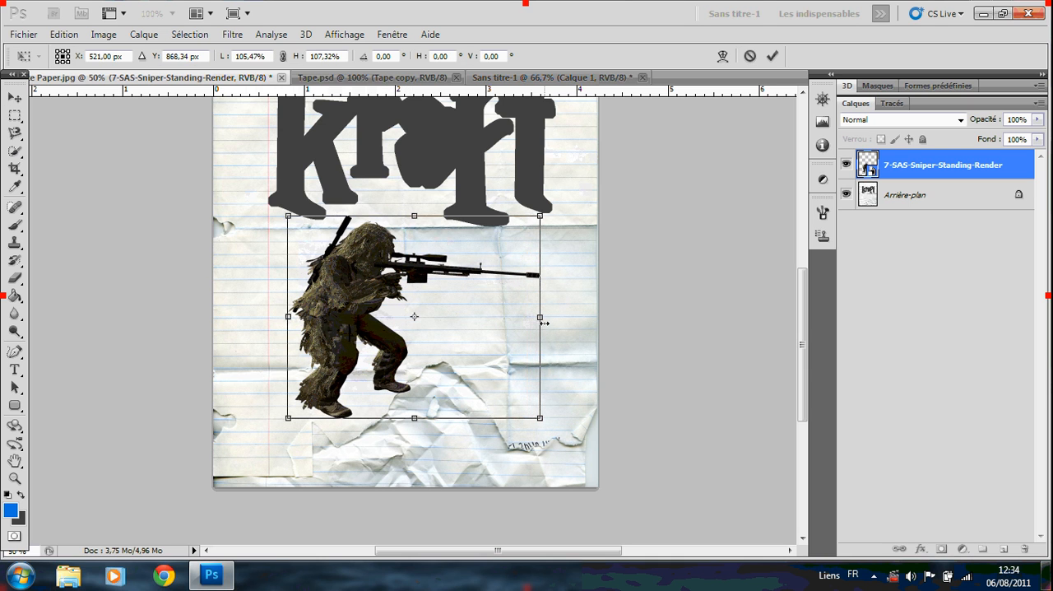
pyautogui.click(772, 55)
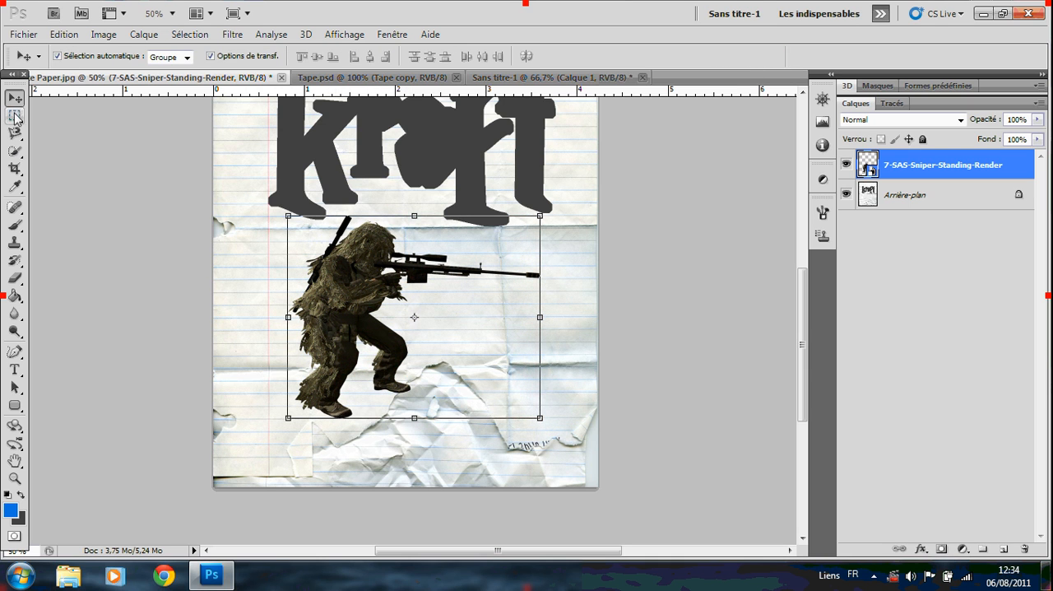
# Select the empty area around the sniper with the Magic Wand and invert the selection to isolate the sniper.
pyautogui.moveTo(14, 151); pyautogui.dragTo(62, 167)
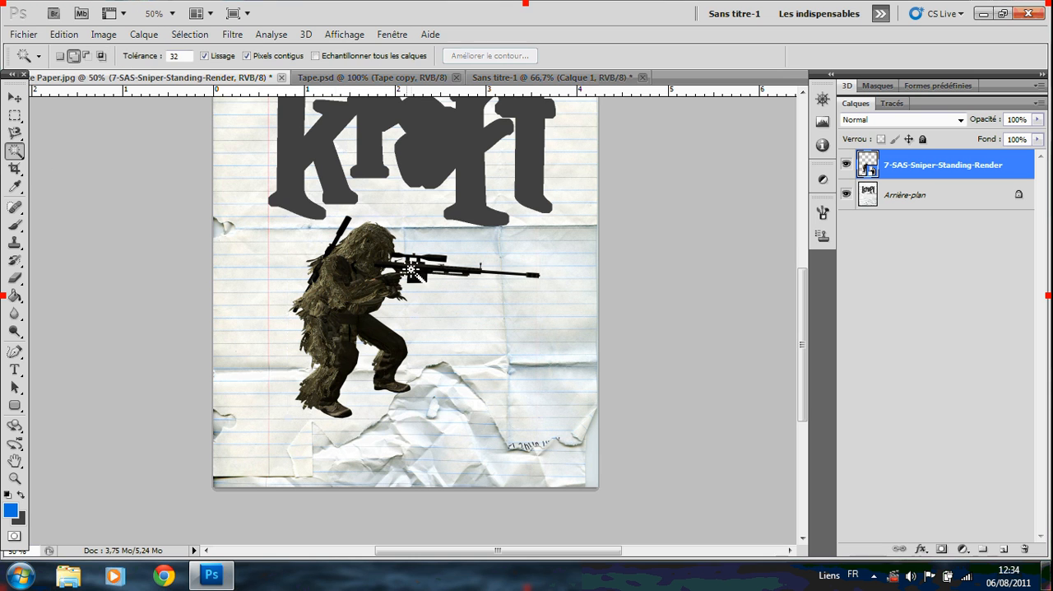
pyautogui.click(274, 236)
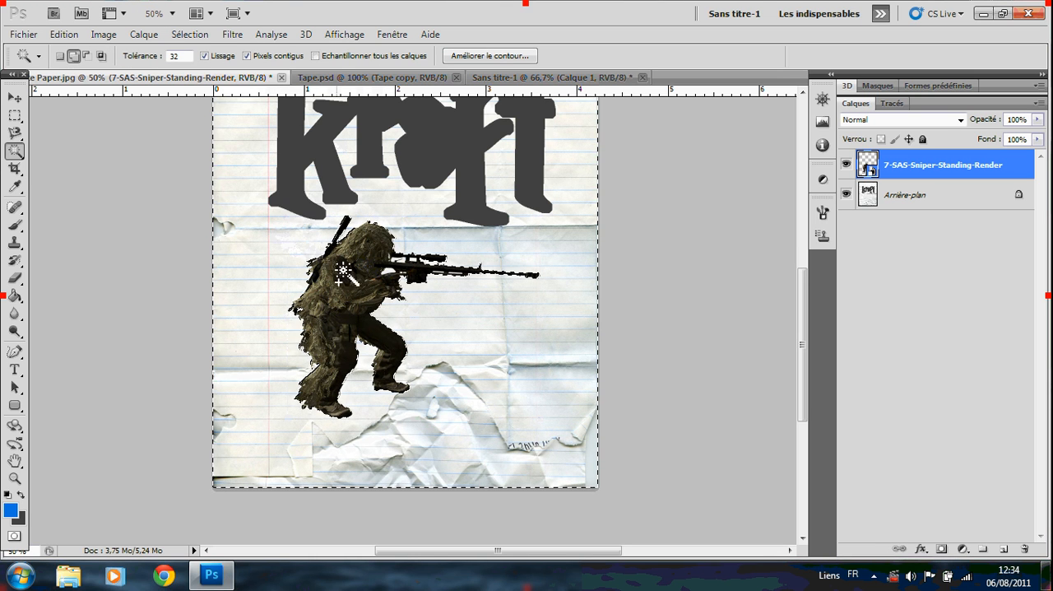
pyautogui.scroll(2, 280, 246)
pyautogui.click(190, 35)
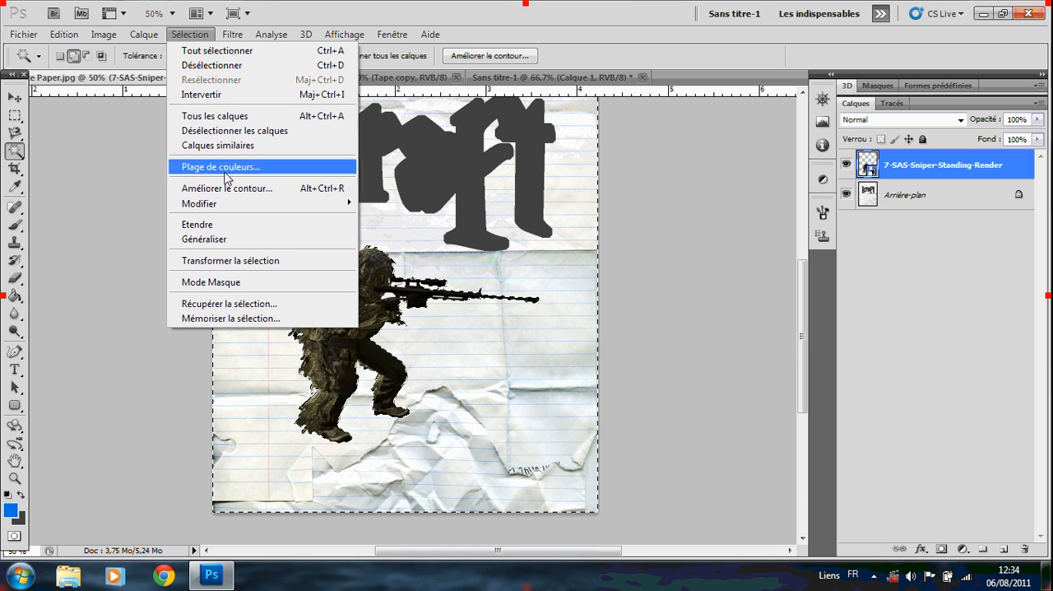
pyautogui.click(213, 94)
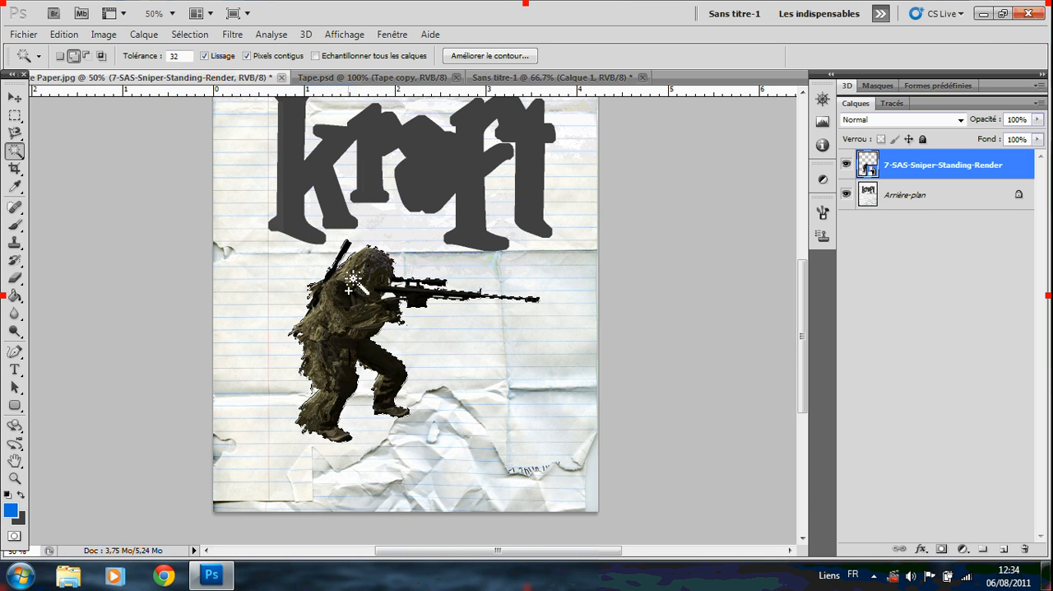
# Expand the selection around the sniper and merge the sniper layer with the paper background layer.
pyautogui.click(186, 37)
pyautogui.moveTo(237, 205)
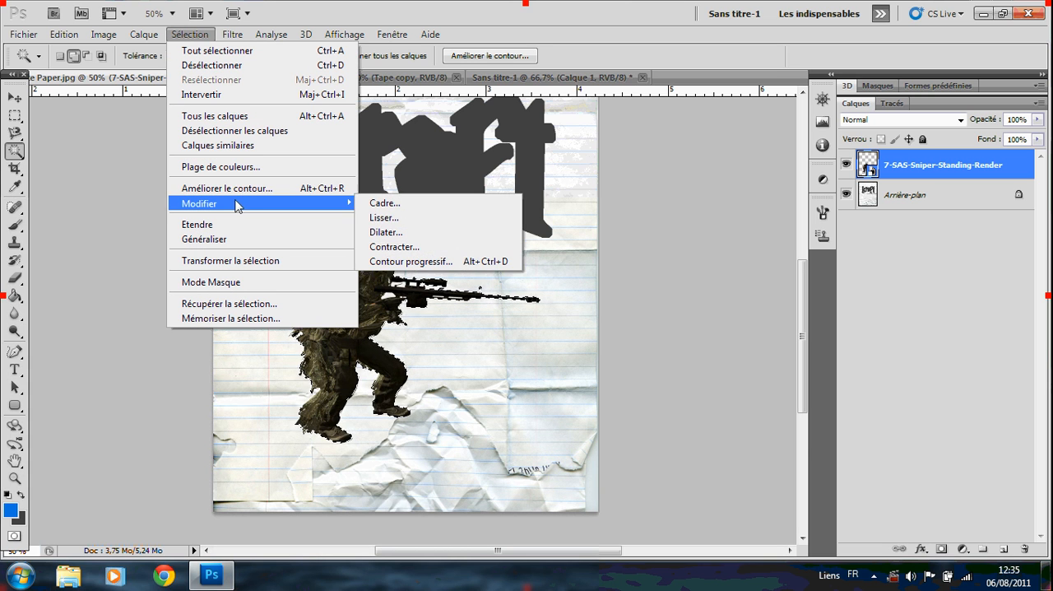
pyautogui.click(387, 232)
pyautogui.press('Return')
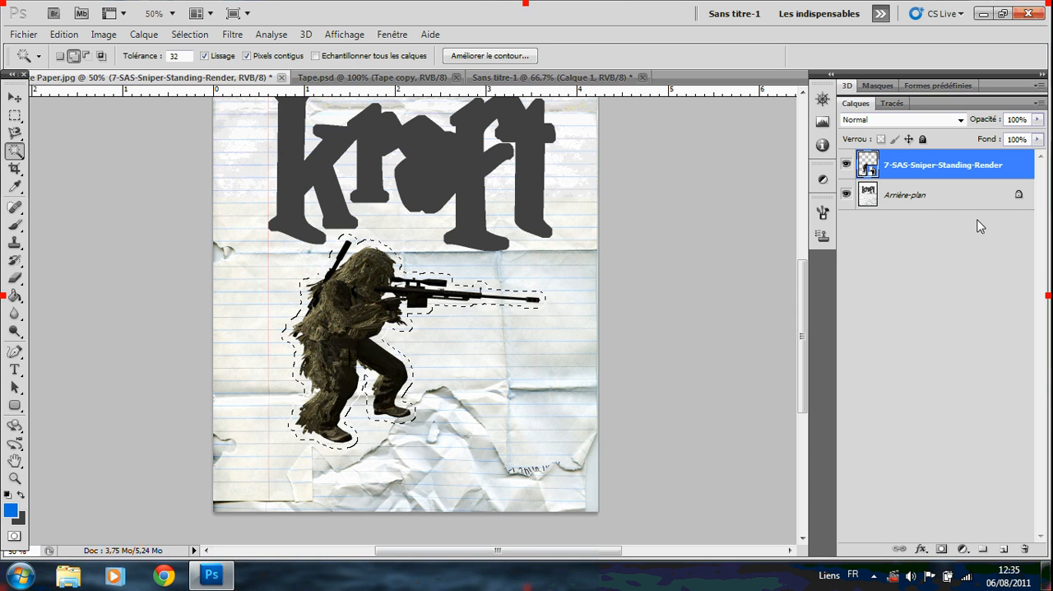
pyautogui.keyDown('shift'); pyautogui.click(940, 198); pyautogui.keyUp('shift')
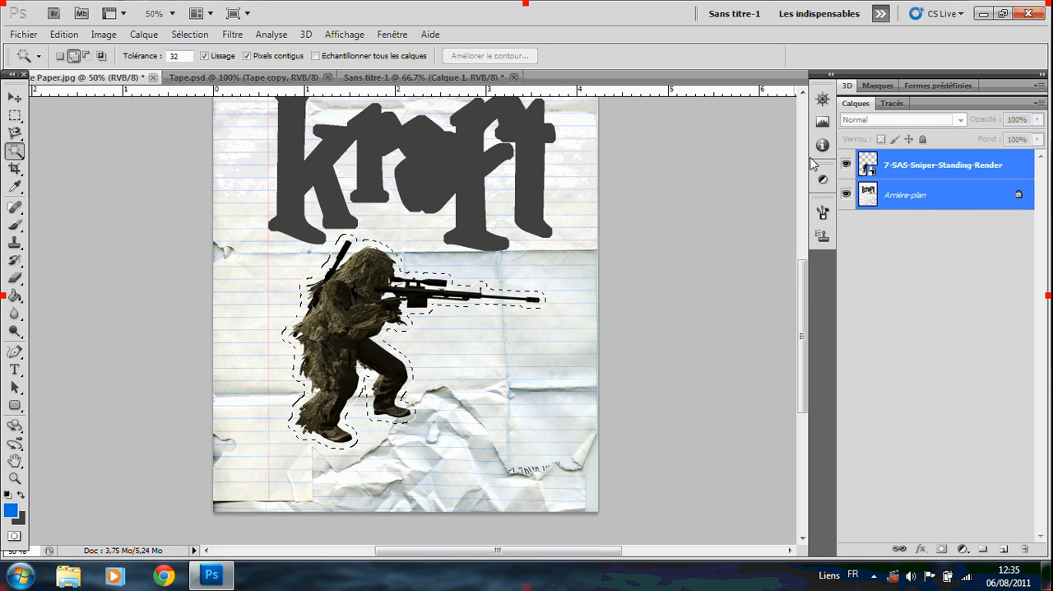
pyautogui.hotkey('ctrl', 'e')
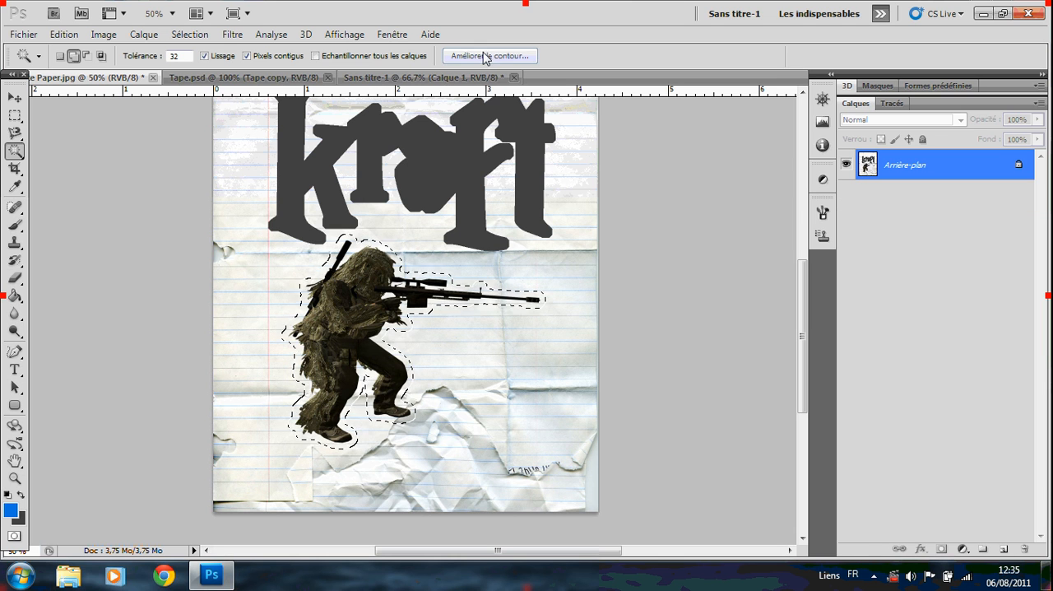
# Cut the selected sniper with its paper border and paste it into the Sans titre-1 document.
pyautogui.press('BackSpace')
pyautogui.hotkey('ctrl', 'd')
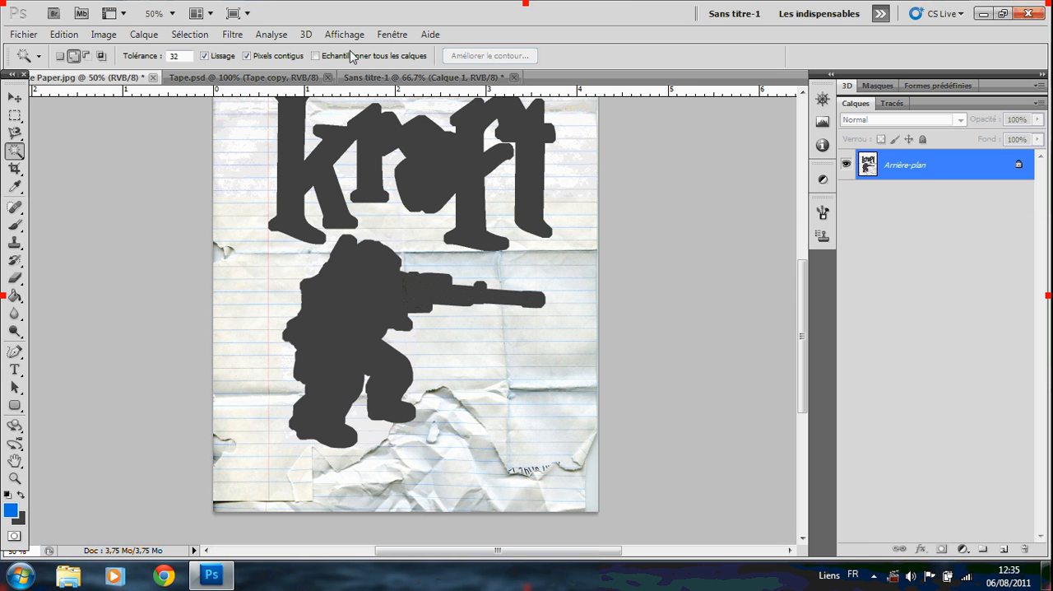
pyautogui.click(426, 77)
pyautogui.hotkey('ctrl', 'v')
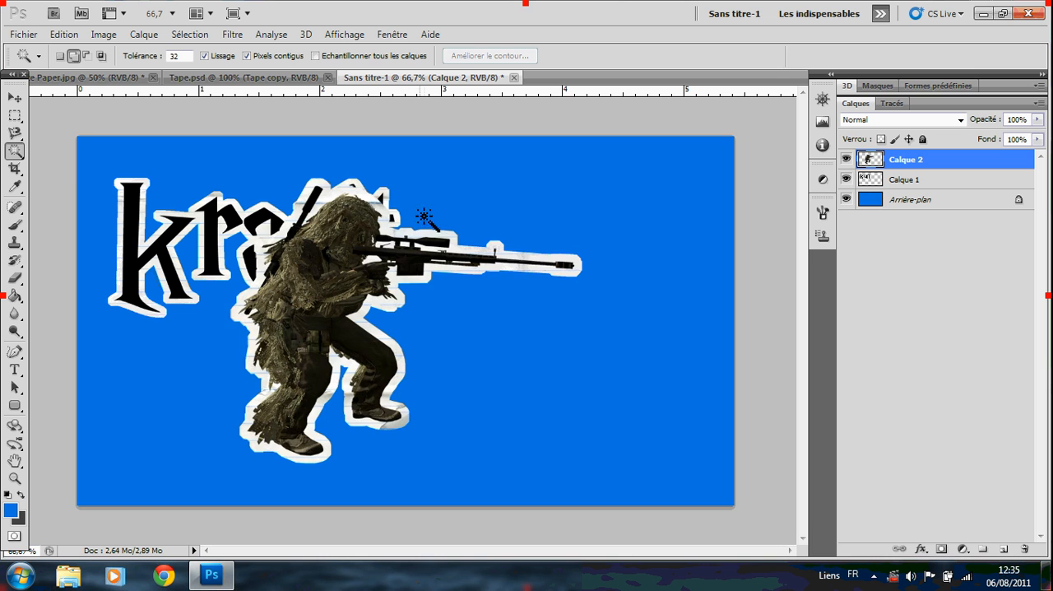
# Move the pasted sniper to the right of the kraft lettering and scale it to about 72% width and 92% height.
pyautogui.click(14, 99)
pyautogui.moveTo(312, 237); pyautogui.dragTo(472, 257)
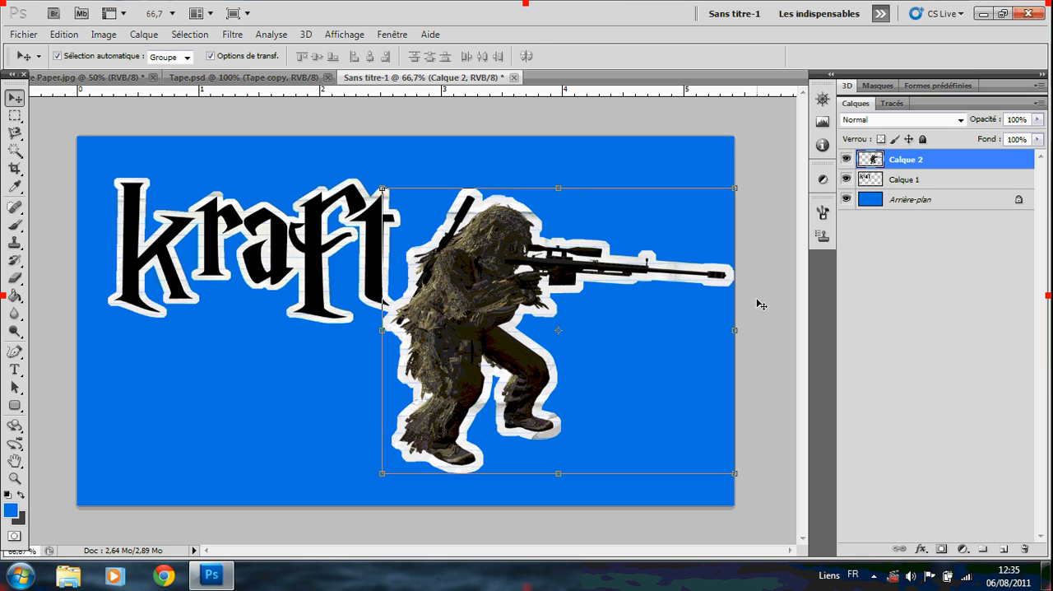
pyautogui.moveTo(736, 327); pyautogui.dragTo(637, 329)
pyautogui.moveTo(510, 189); pyautogui.dragTo(510, 211)
pyautogui.moveTo(451, 284); pyautogui.dragTo(516, 266)
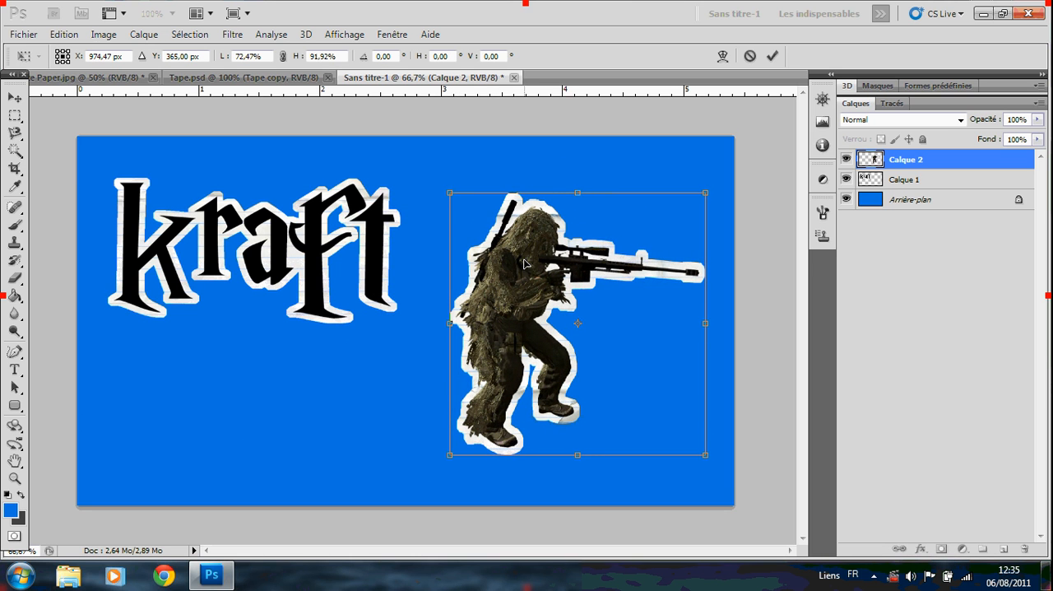
pyautogui.click(771, 55)
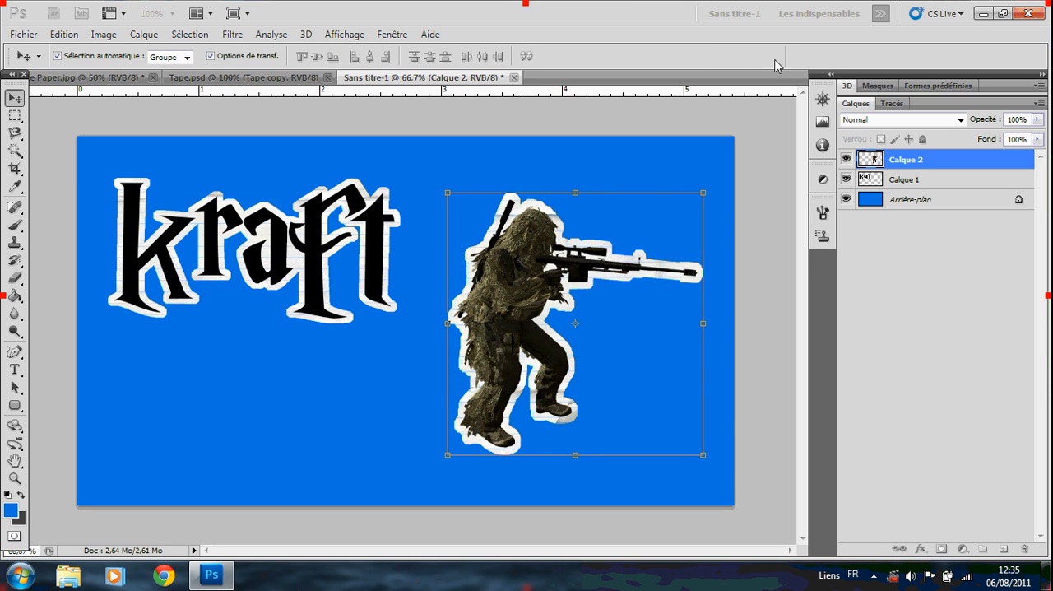
# Swap the two cut-outs, placing the kraft lettering at the canvas's lower right and the sniper at its upper left.
pyautogui.click(928, 190)
pyautogui.moveTo(313, 232); pyautogui.dragTo(640, 377)
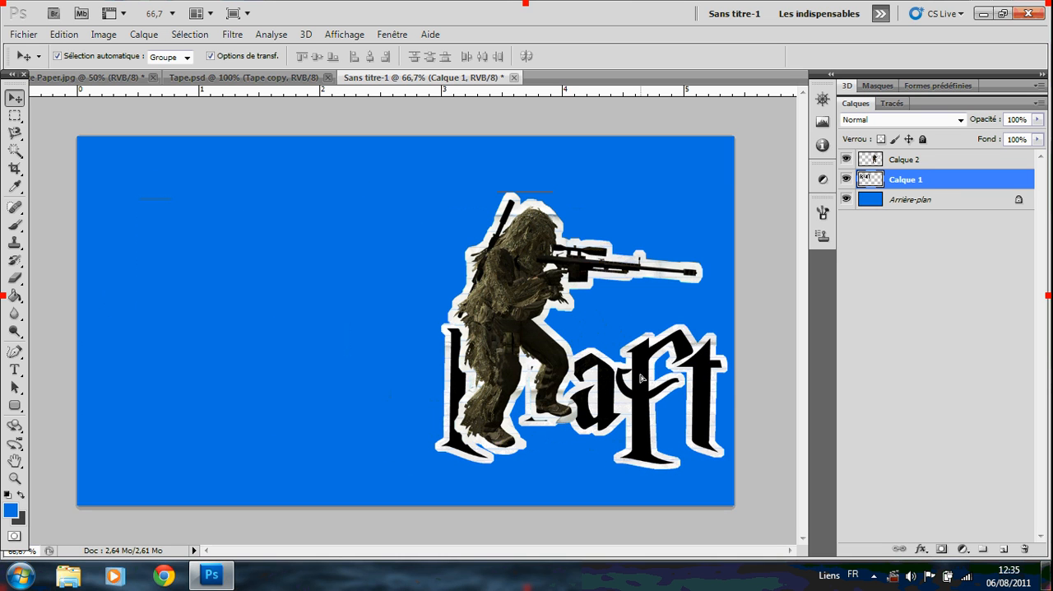
pyautogui.click(915, 161)
pyautogui.moveTo(526, 240); pyautogui.dragTo(228, 215)
pyautogui.click(940, 181)
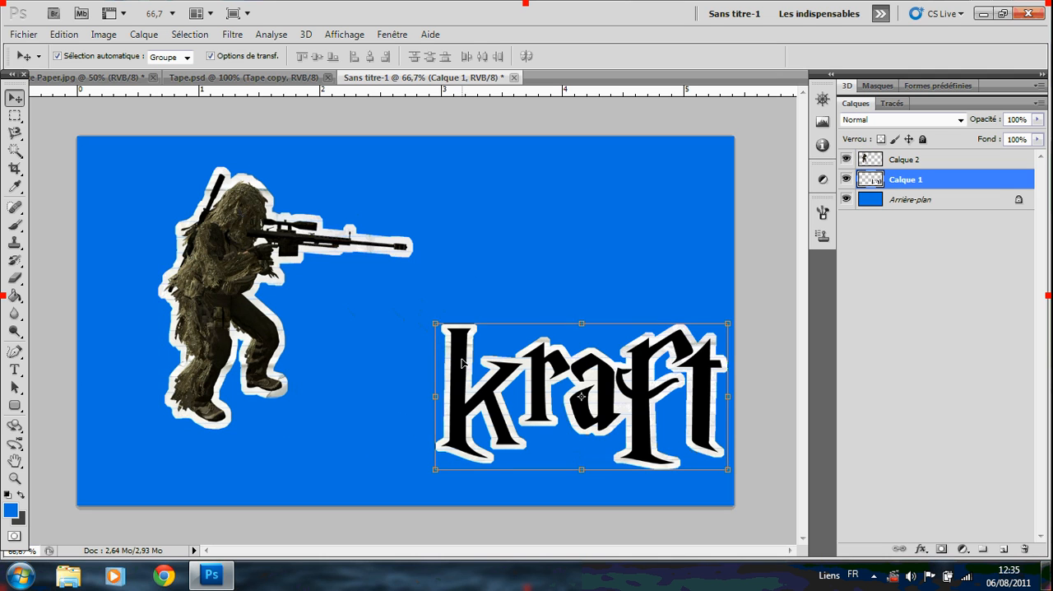
pyautogui.moveTo(462, 363); pyautogui.dragTo(441, 323)
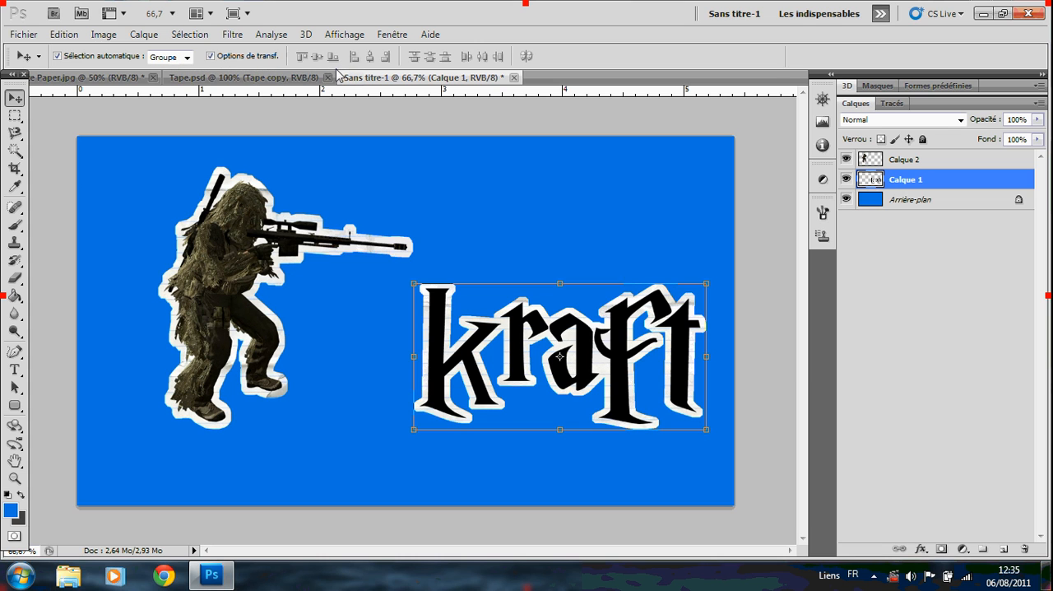
# Display the Tape.psd document in a floating window over the Sans titre-1 document.
pyautogui.click(210, 56)
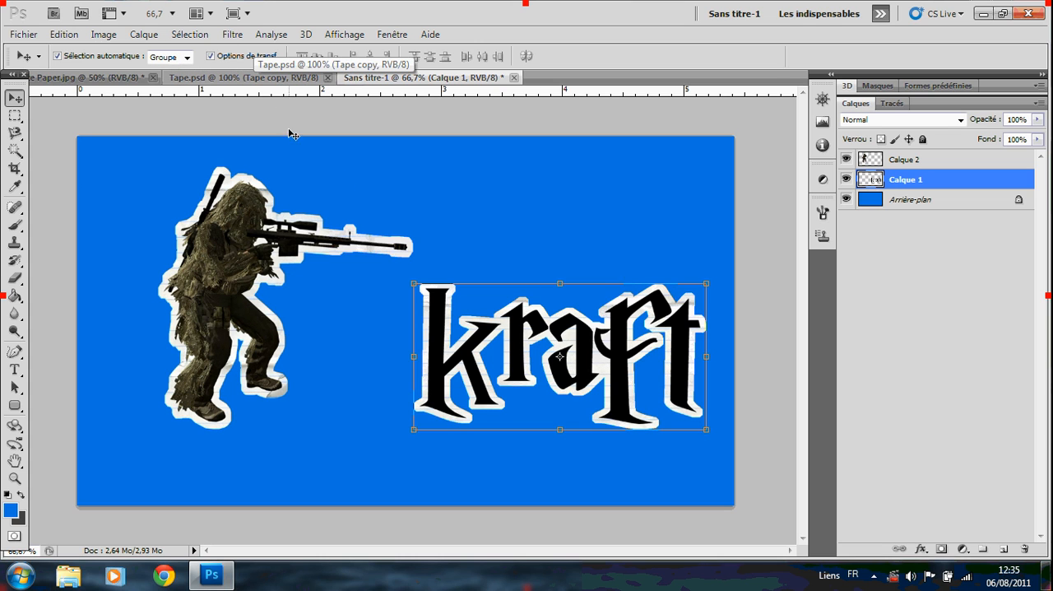
pyautogui.click(278, 78)
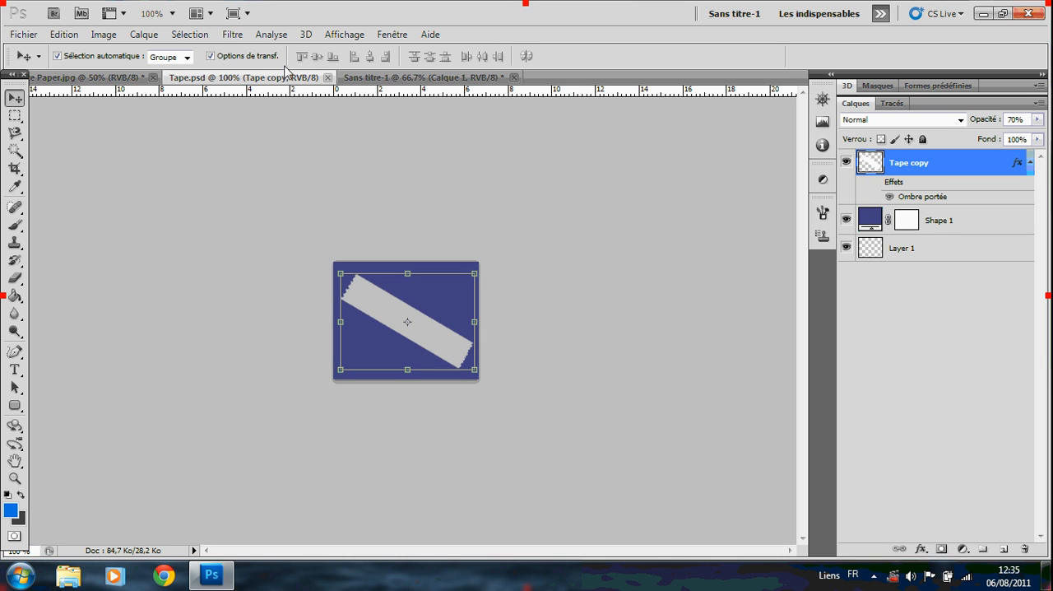
pyautogui.click(392, 34)
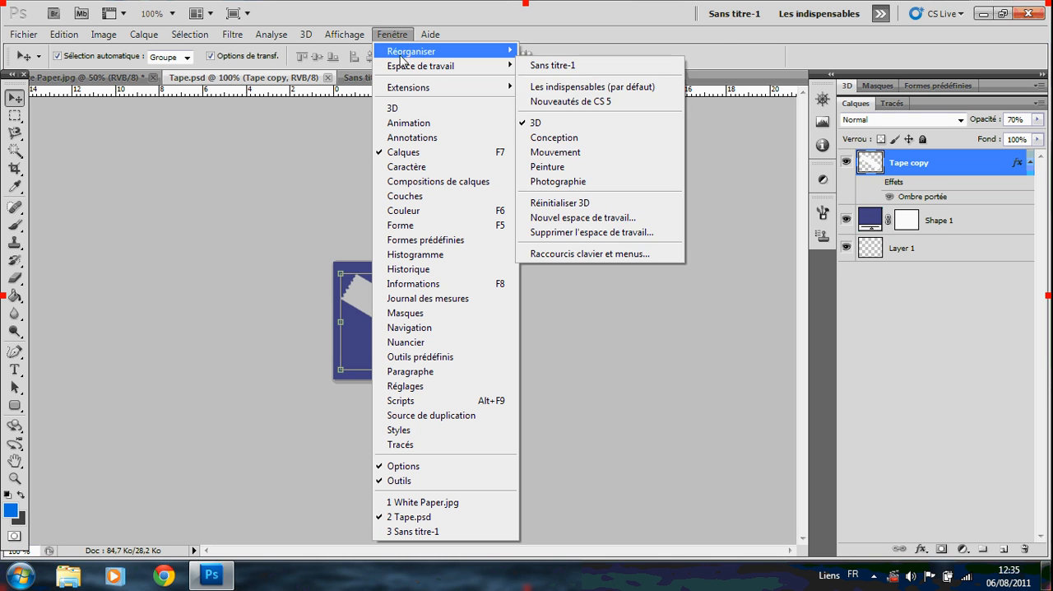
pyautogui.moveTo(404, 56)
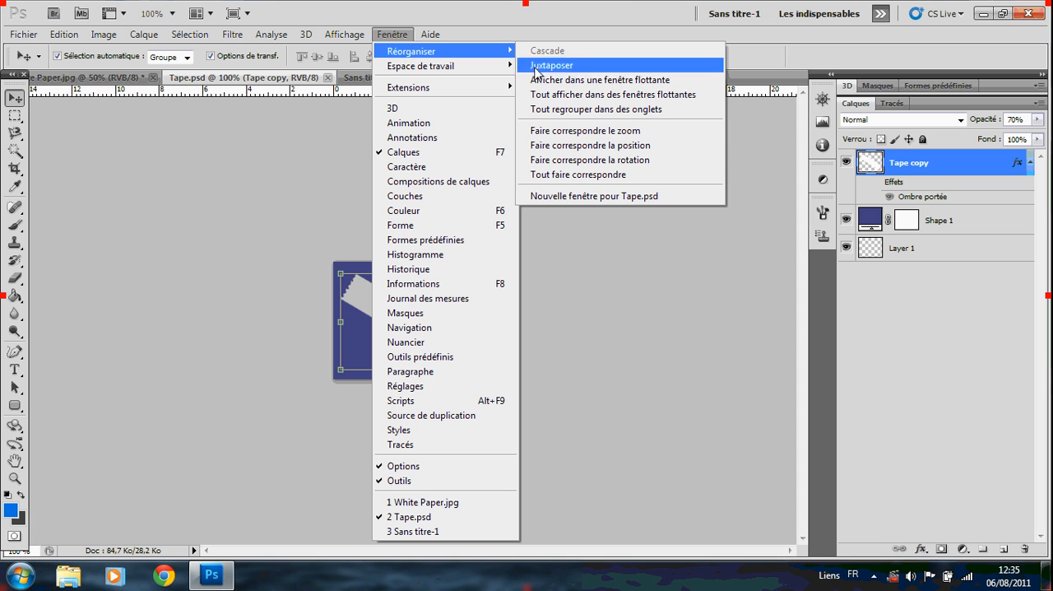
pyautogui.click(570, 85)
# Copy the tape strip from Tape.psd between the sniper and the kraft lettering, and delete the Shape 1 layer brought along from that file.
pyautogui.moveTo(118, 131); pyautogui.dragTo(477, 219)
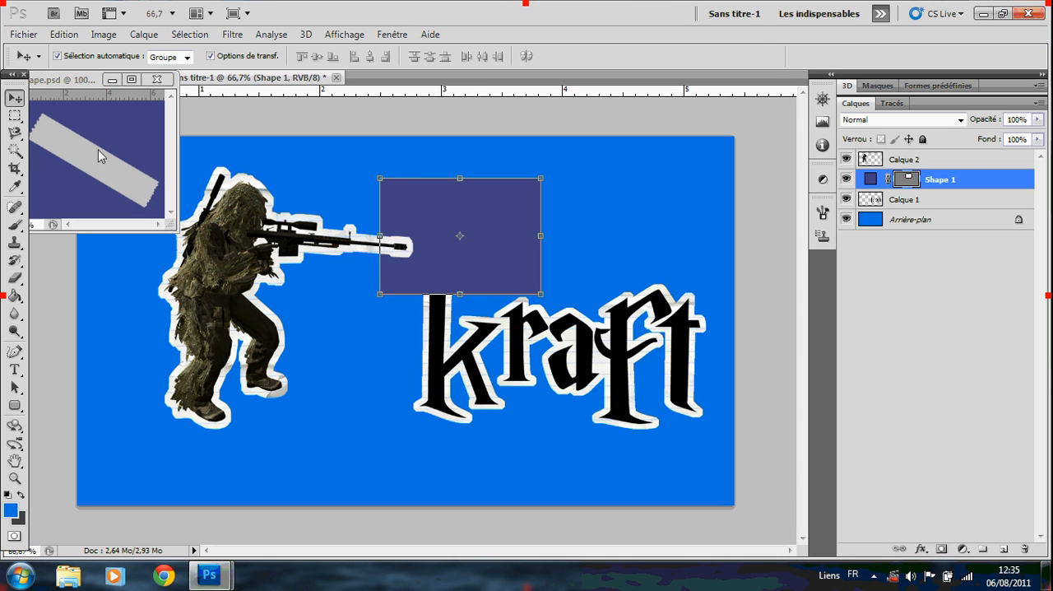
pyautogui.click(91, 143)
pyautogui.click(76, 141)
pyautogui.moveTo(76, 140); pyautogui.dragTo(352, 308)
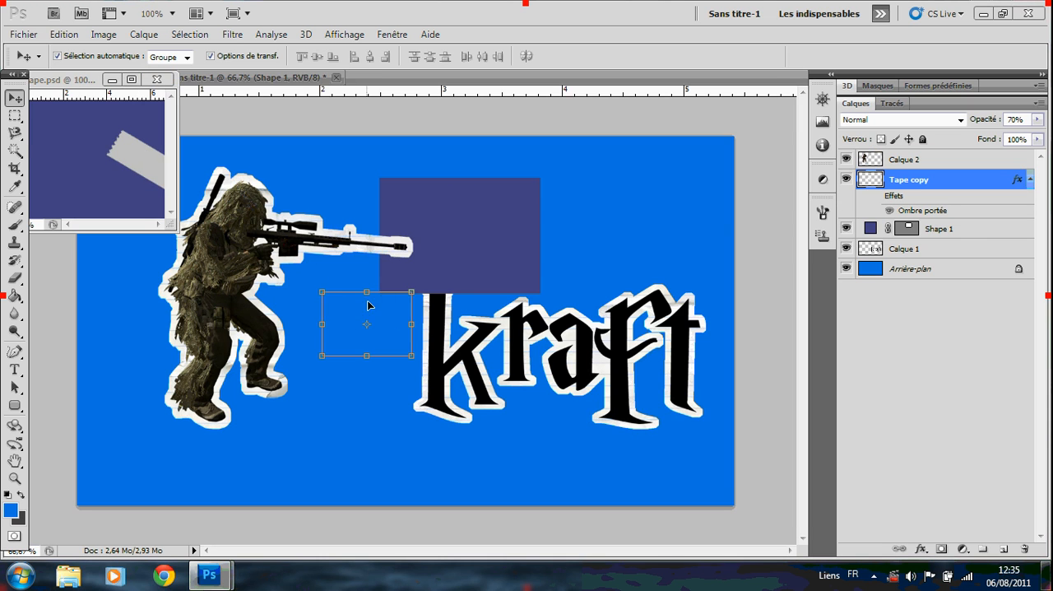
pyautogui.click(976, 231)
pyautogui.press('Delete')
# Copy a second tape strip from Tape.psd into Sans titre-1, just above the start of the kraft lettering.
pyautogui.click(914, 180)
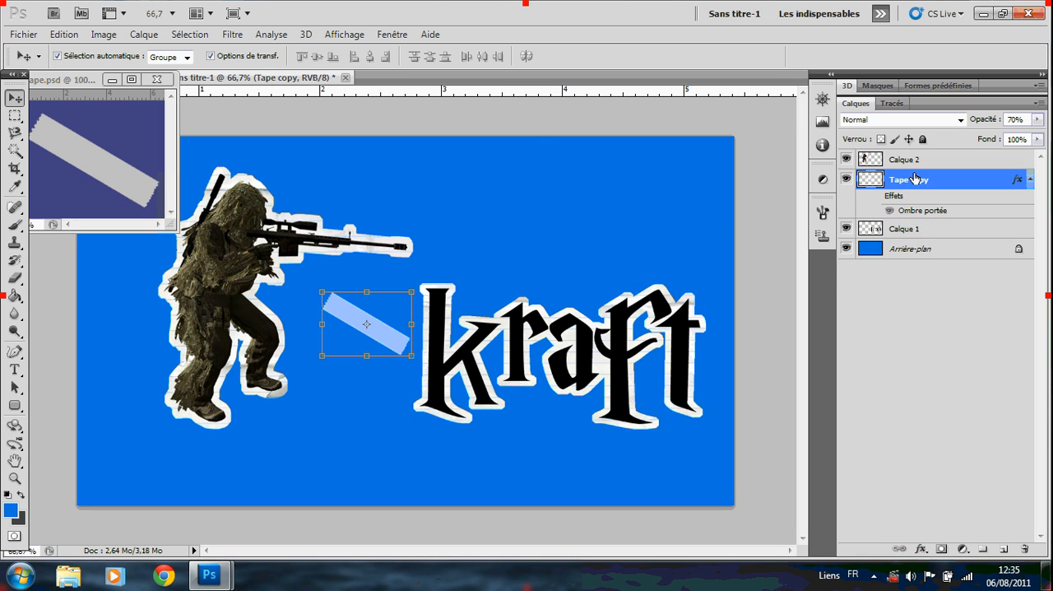
pyautogui.moveTo(97, 142); pyautogui.dragTo(475, 190)
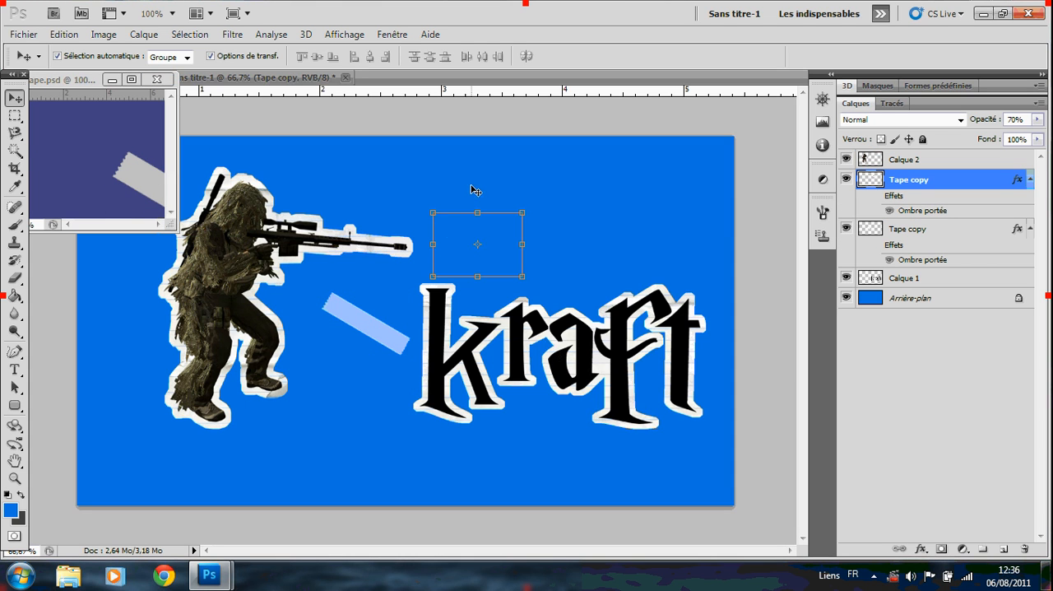
# Copy two more tape strips from Tape.psd into Sans titre-1, placing them between the sniper's legs and the kraft lettering.
pyautogui.moveTo(50, 146); pyautogui.dragTo(199, 292)
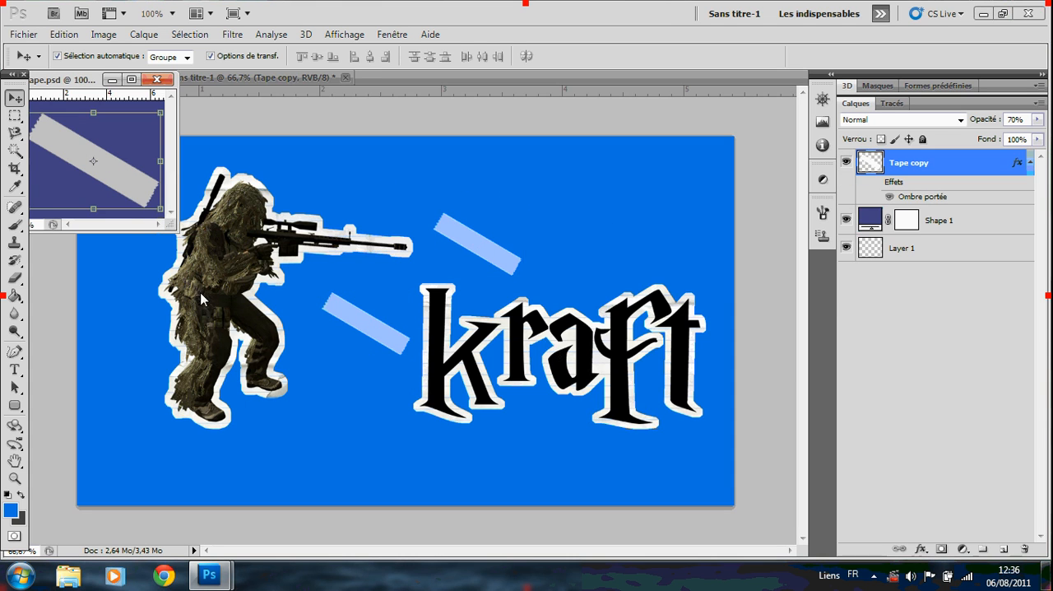
pyautogui.moveTo(125, 178); pyautogui.dragTo(362, 374)
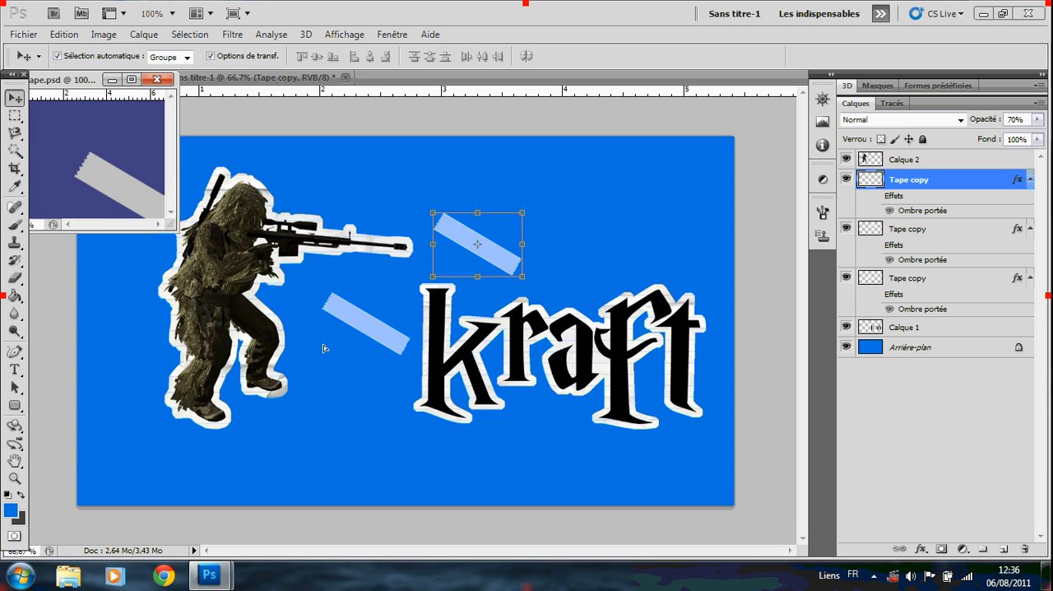
pyautogui.moveTo(67, 156); pyautogui.dragTo(316, 427)
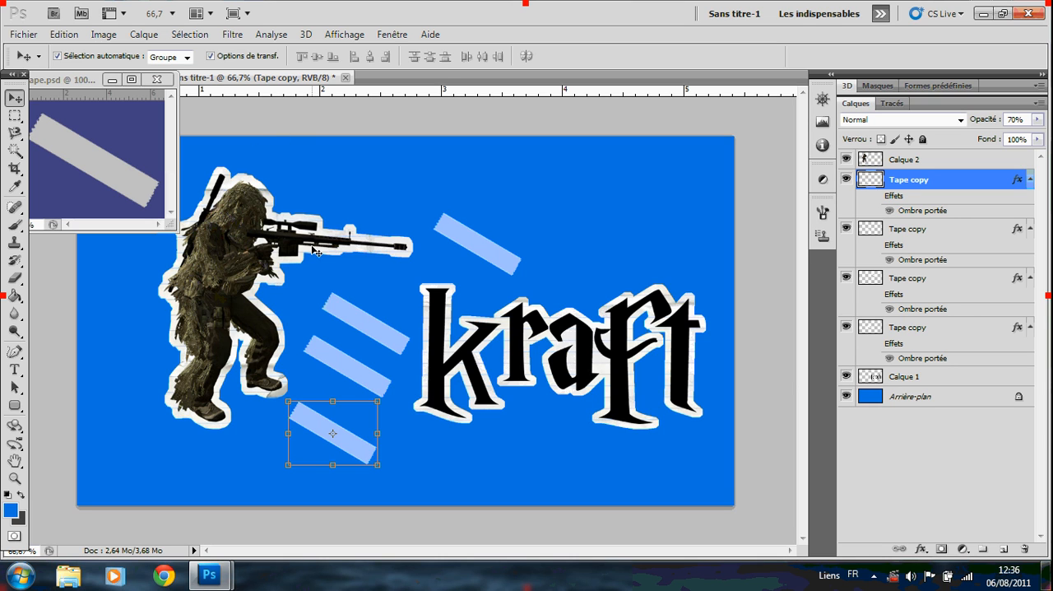
# Move the lowest tape strip onto the foot of the letter k and rotate it about 3.23°.
pyautogui.moveTo(304, 432); pyautogui.dragTo(402, 399)
pyautogui.moveTo(478, 446)
pyautogui.mouseDown()
pyautogui.moveTo(458, 456)
pyautogui.moveTo(471, 449)
pyautogui.mouseUp()
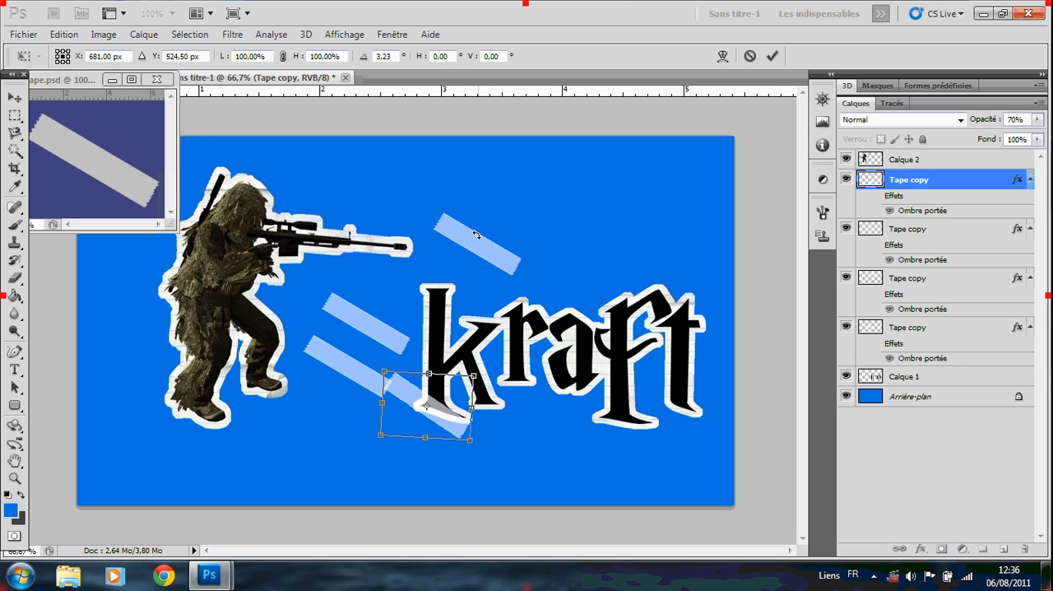
pyautogui.click(772, 56)
# Move the tape strip above the k onto the upper corner of the letters f and t, and enlarge it slightly.
pyautogui.click(479, 243)
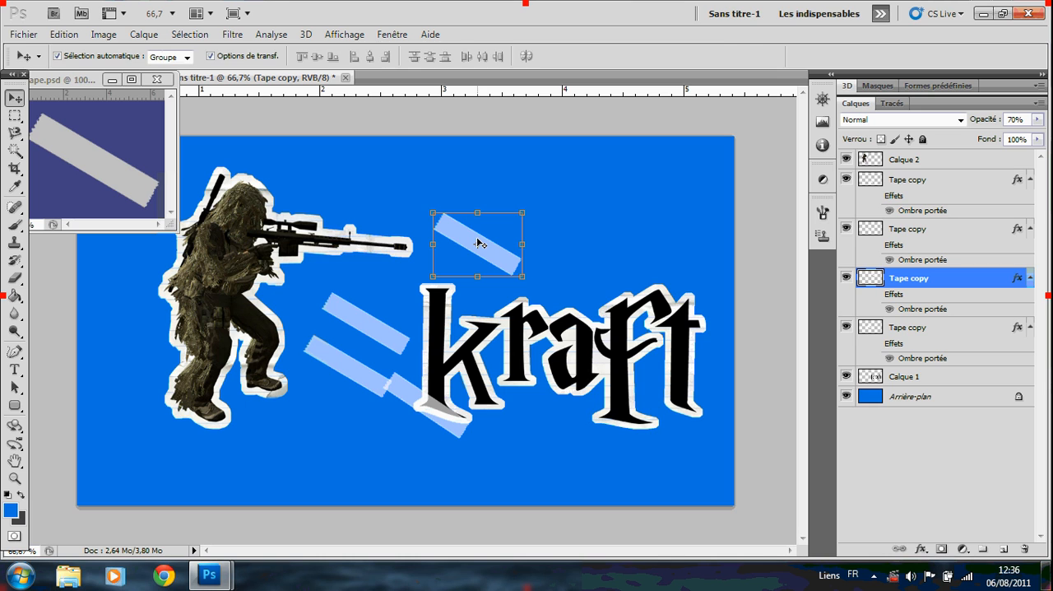
pyautogui.hotkey('ctrl', 't')
pyautogui.moveTo(521, 244); pyautogui.dragTo(705, 315)
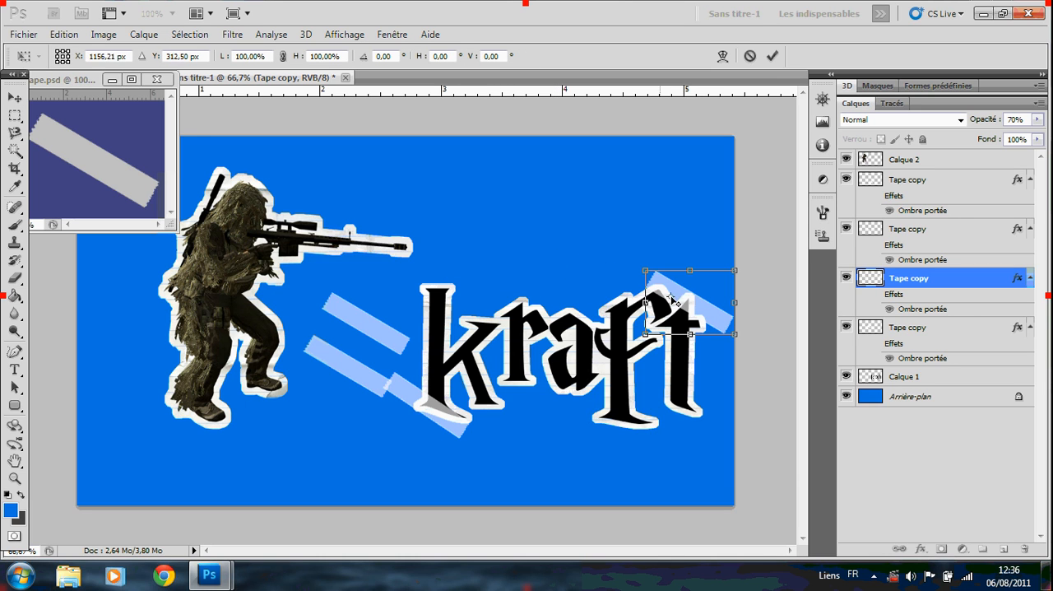
pyautogui.moveTo(644, 264); pyautogui.dragTo(617, 254)
pyautogui.click(771, 55)
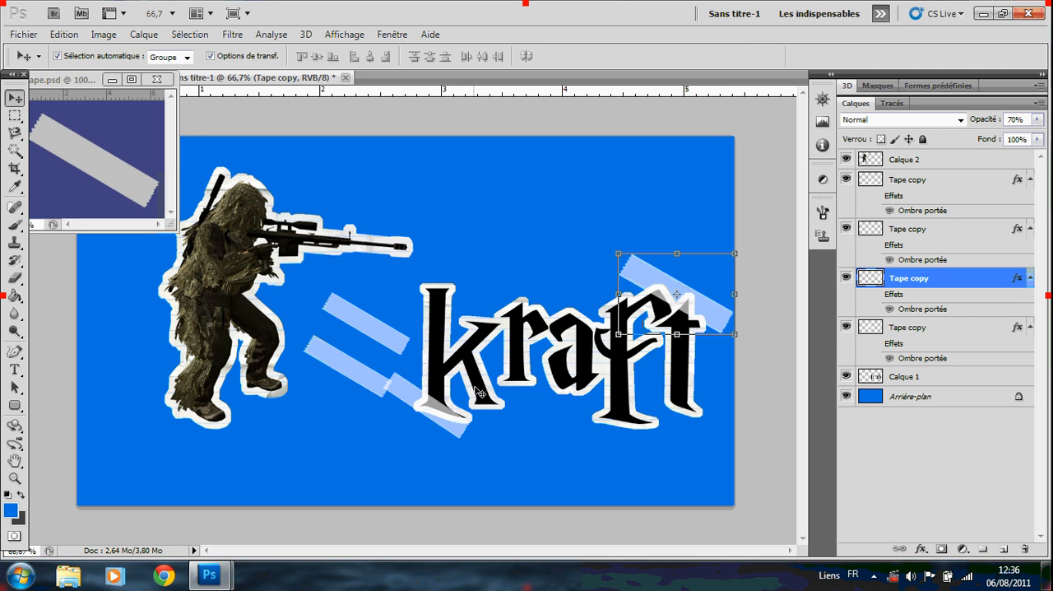
# Enlarge the tape strip at the foot of the k to about 117.5% width and 129.8% height.
pyautogui.click(466, 429)
pyautogui.hotkey('ctrl', 't')
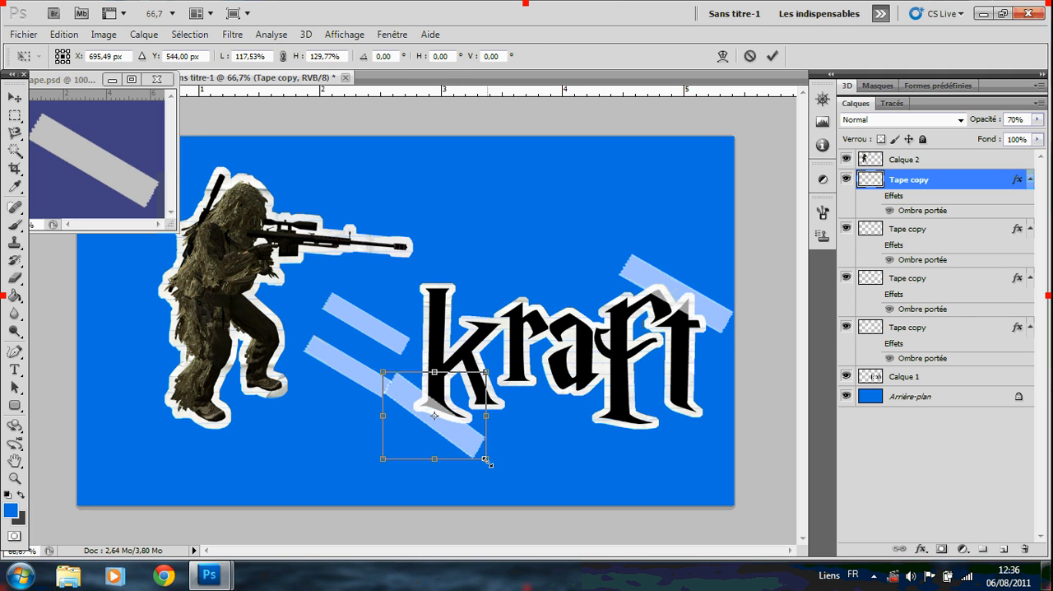
pyautogui.click(771, 55)
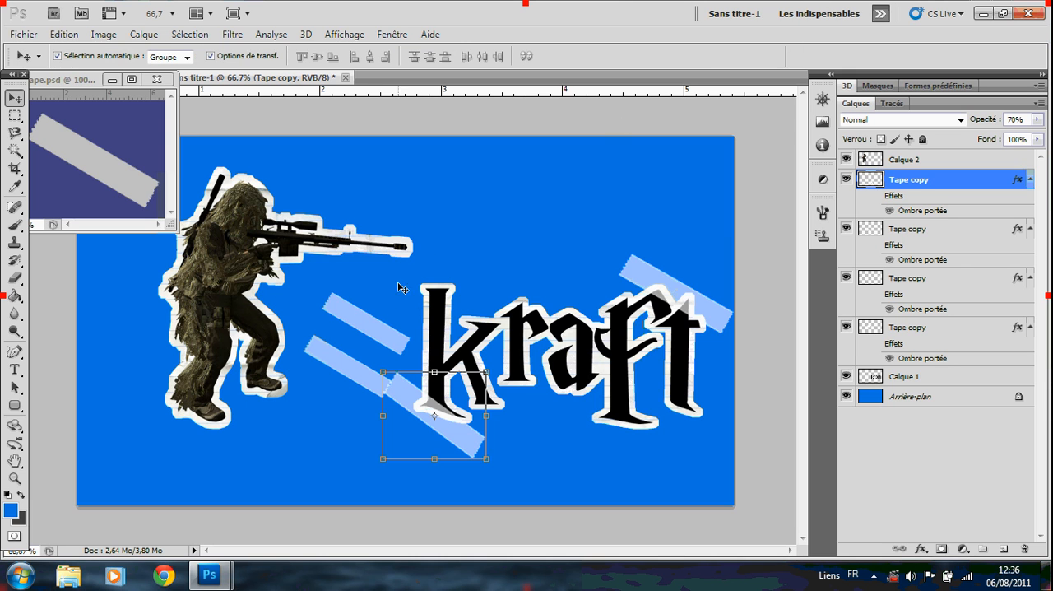
# Move the upper of the two loose tape strips onto the rifle's muzzle and rotate it about 21.24°.
pyautogui.moveTo(354, 323); pyautogui.dragTo(403, 236)
pyautogui.moveTo(468, 287); pyautogui.dragTo(443, 294)
pyautogui.moveTo(439, 247); pyautogui.dragTo(425, 247)
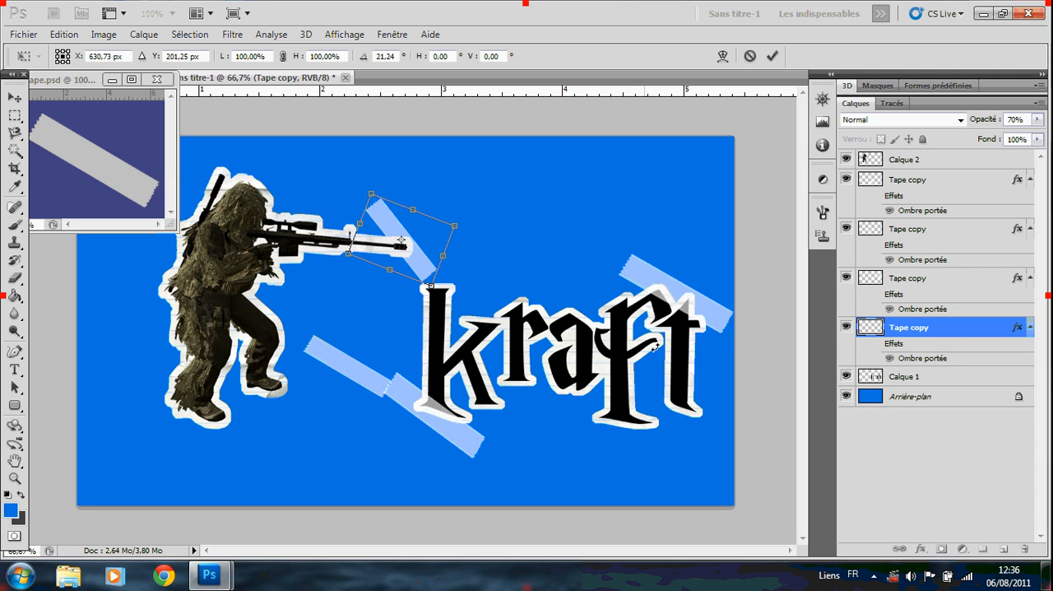
pyautogui.click(771, 55)
# Move the remaining loose tape strip onto the sniper's front foot and rotate it about -4.93°.
pyautogui.click(346, 364)
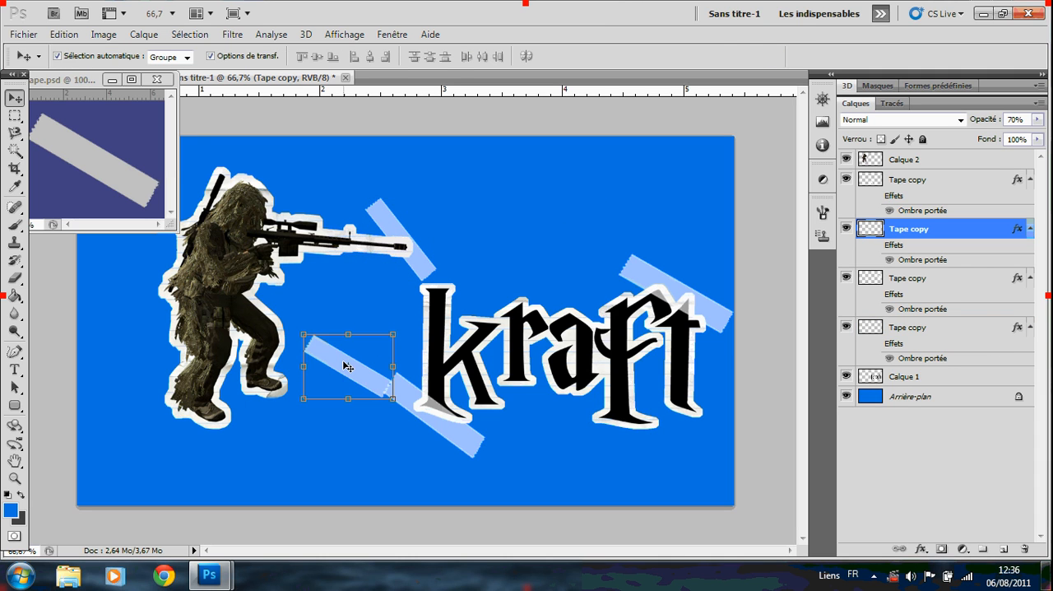
pyautogui.hotkey('ctrl', 't')
pyautogui.moveTo(330, 361); pyautogui.dragTo(169, 404)
pyautogui.moveTo(251, 454); pyautogui.dragTo(256, 450)
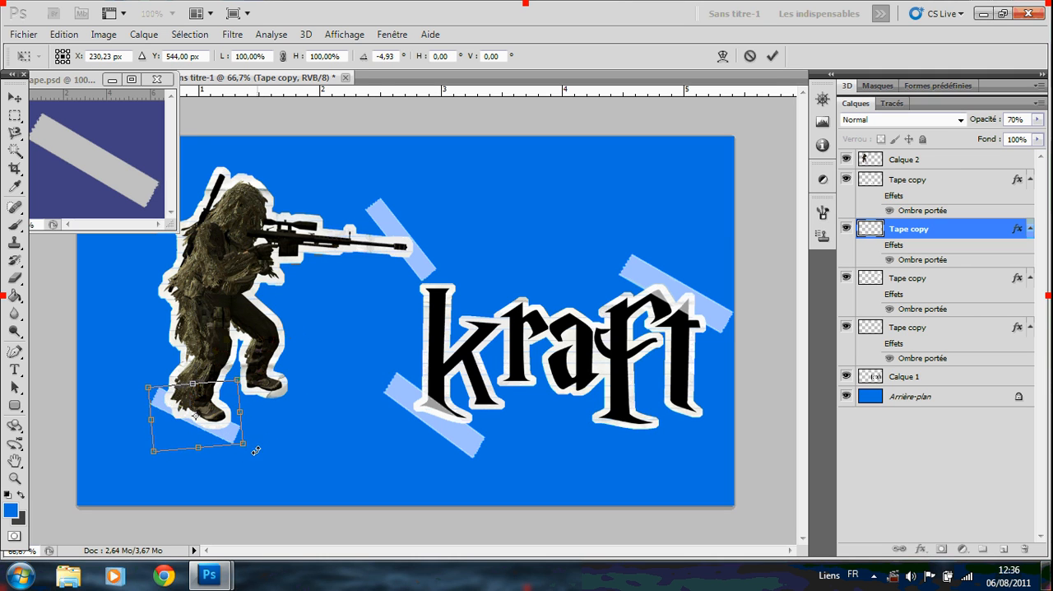
pyautogui.click(771, 56)
# Move the four Tape copy layers above Calque 2 in the layer stack so the tape covers both cut-outs.
pyautogui.moveTo(940, 231); pyautogui.dragTo(939, 151)
pyautogui.moveTo(933, 229); pyautogui.dragTo(928, 206)
pyautogui.moveTo(934, 287); pyautogui.dragTo(932, 260)
pyautogui.moveTo(924, 324); pyautogui.dragTo(913, 309)
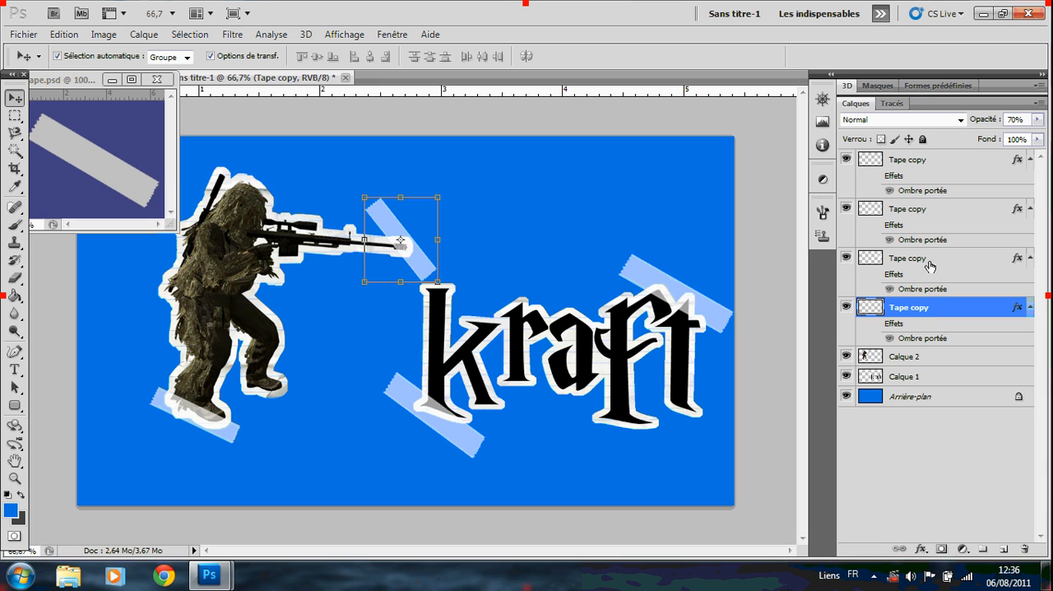
# Collapse the effects lists of all four Tape copy layers.
pyautogui.click(1029, 306)
pyautogui.click(1030, 258)
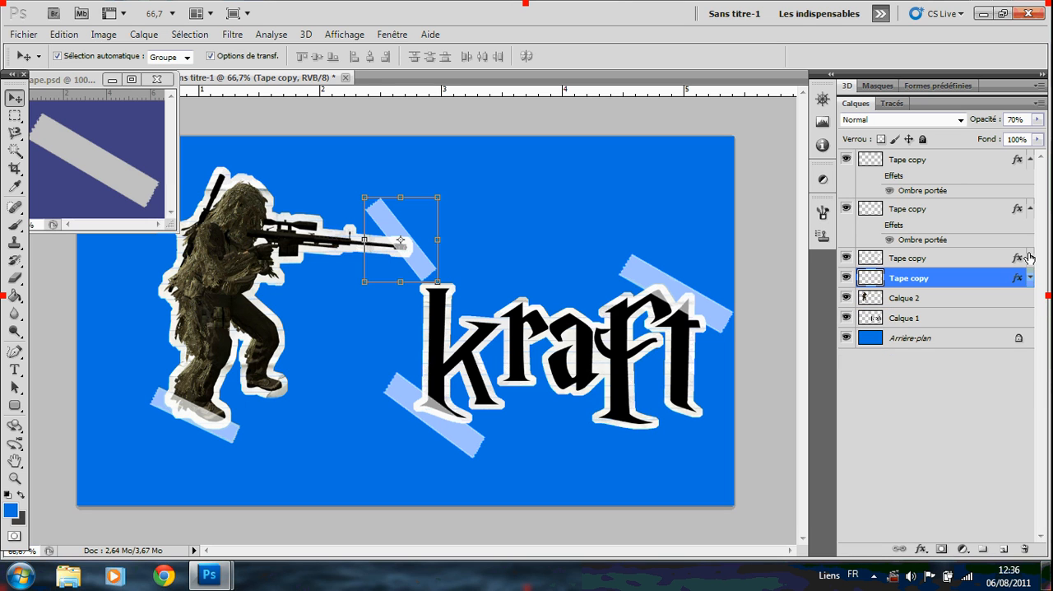
pyautogui.click(1030, 208)
pyautogui.click(1030, 159)
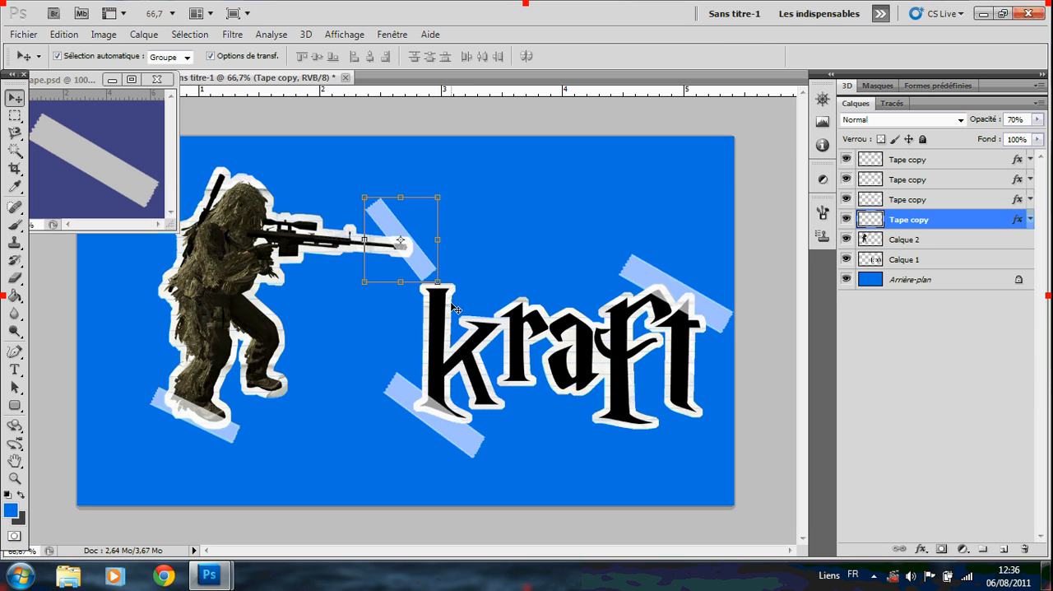
# Widen the tape strip on the rifle's muzzle to about 106.3% and rotate it about -9.17°, then a further -3.53°.
pyautogui.moveTo(438, 282); pyautogui.dragTo(458, 285)
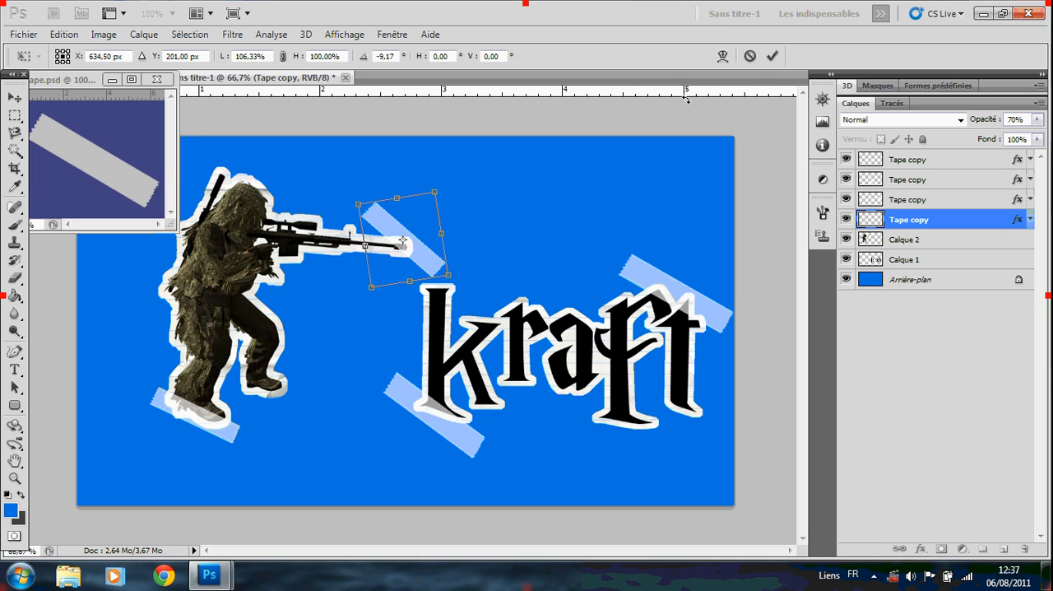
pyautogui.click(772, 56)
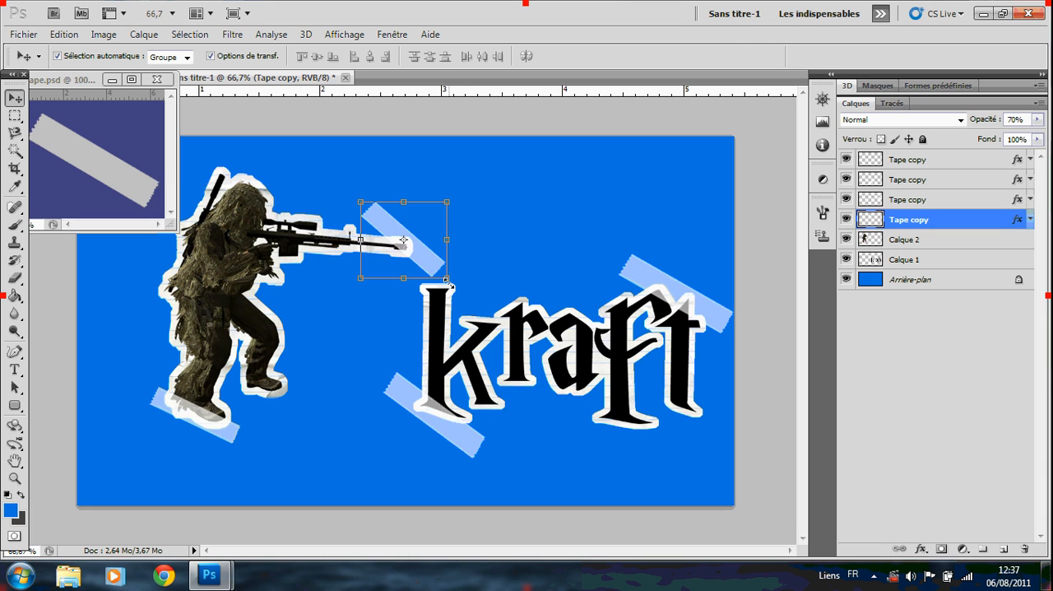
pyautogui.moveTo(446, 282); pyautogui.dragTo(452, 274)
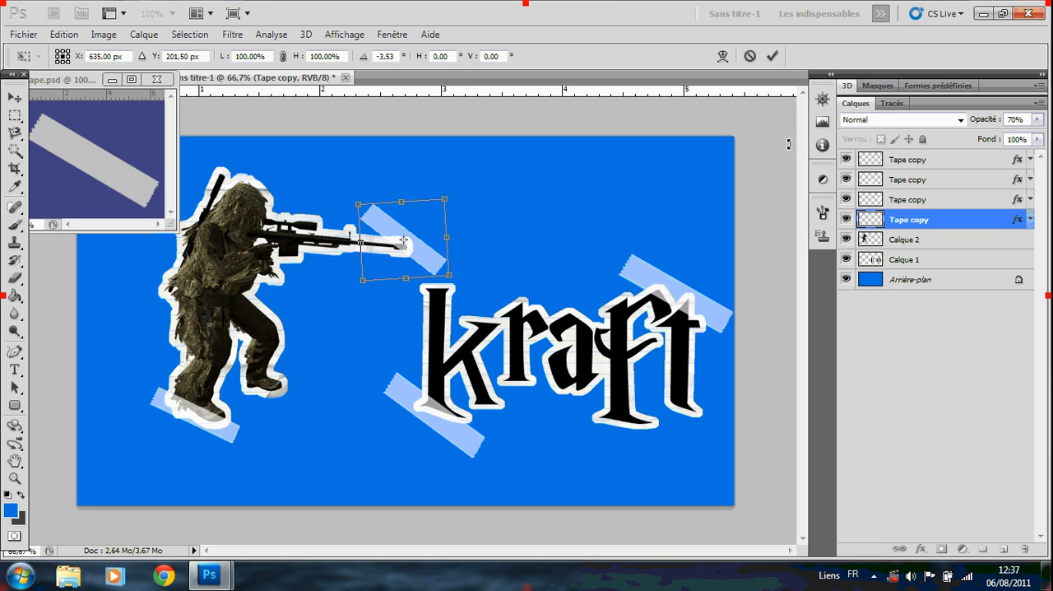
pyautogui.click(772, 56)
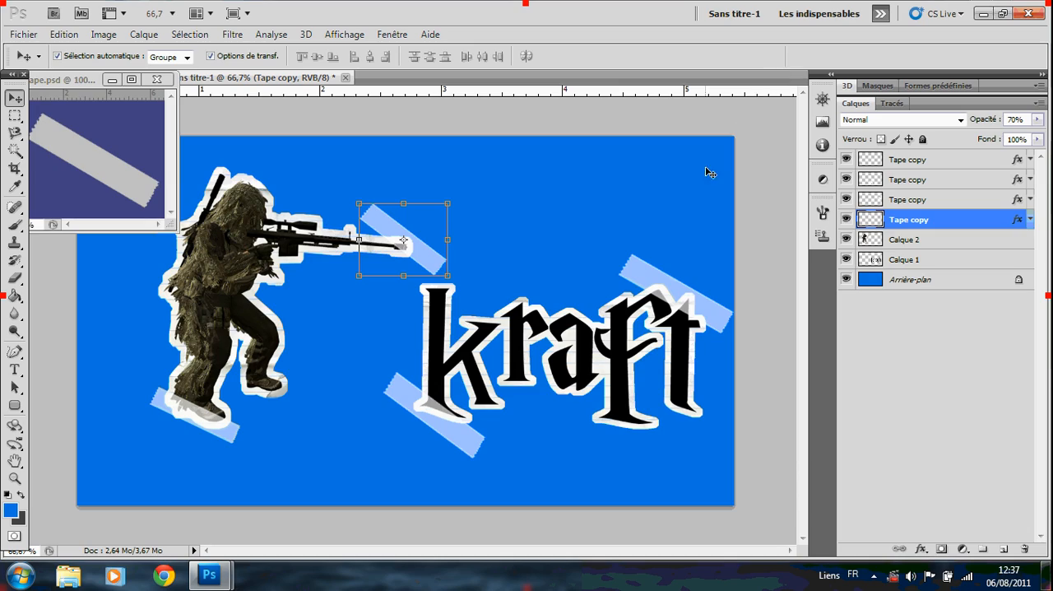